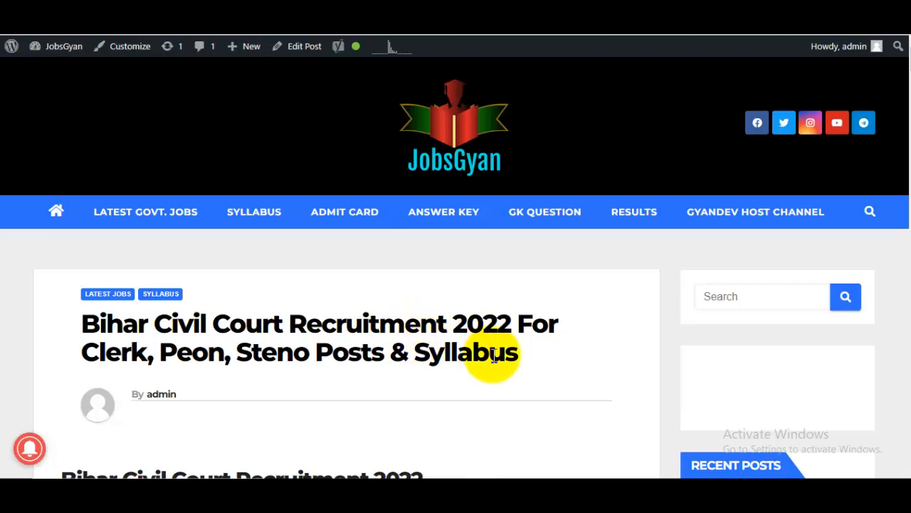
# Scroll to the Short Details Overview table and highlight the 7692 total vacancies.
pyautogui.scroll(-9, 495, 358)
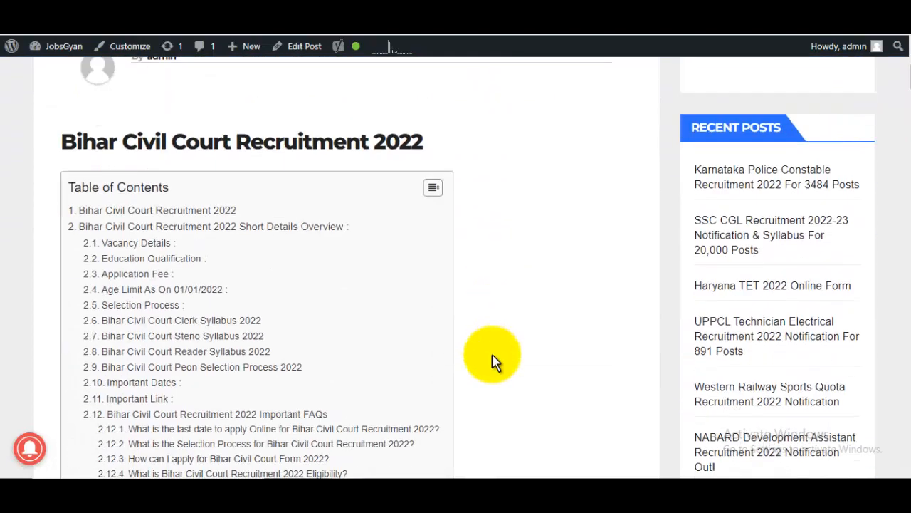
pyautogui.scroll(-3, 494, 359)
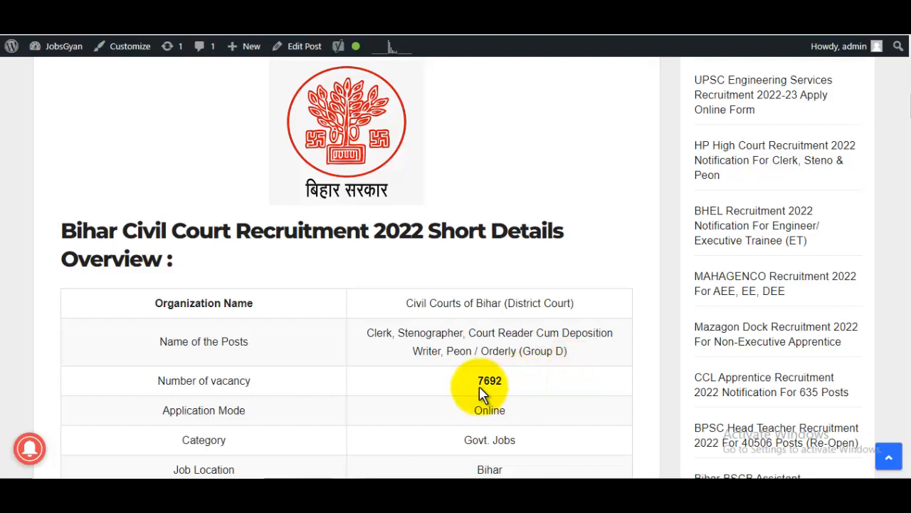
pyautogui.moveTo(481, 385); pyautogui.dragTo(525, 388)
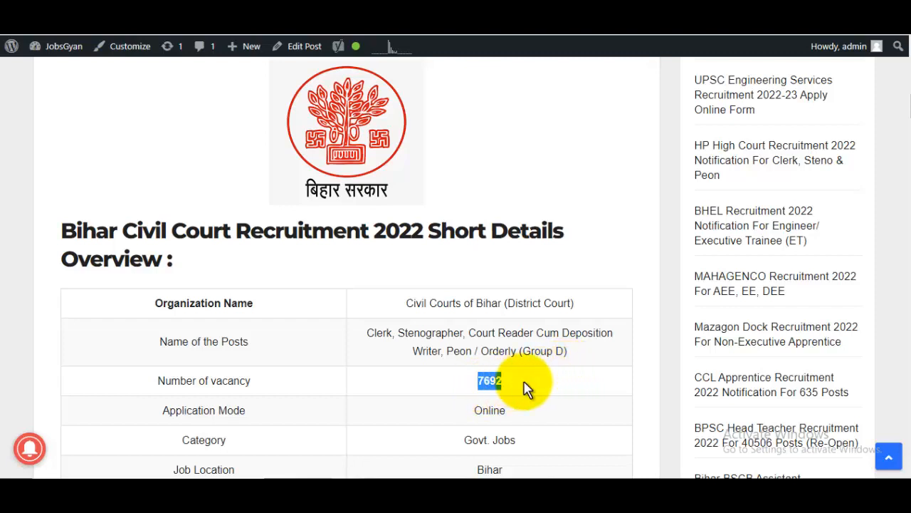
pyautogui.scroll(-1, 525, 388)
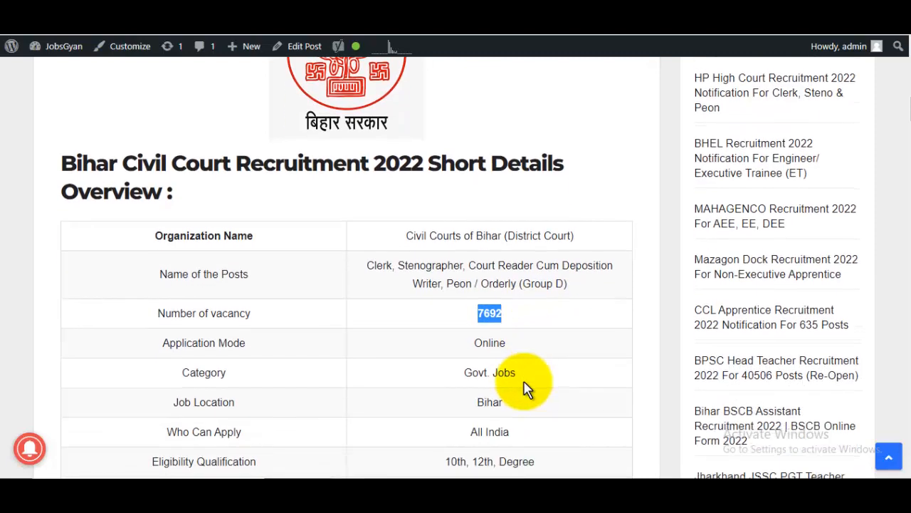
pyautogui.scroll(4, 524, 388)
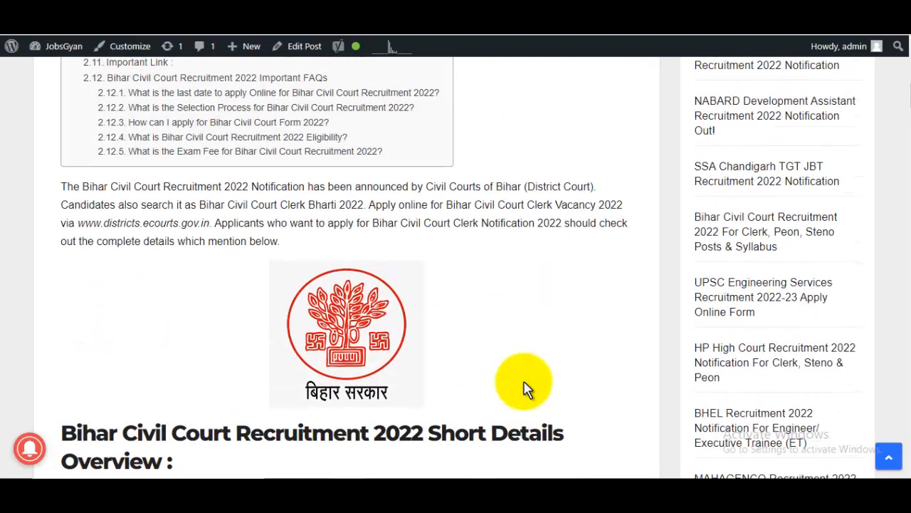
pyautogui.scroll(10, 524, 388)
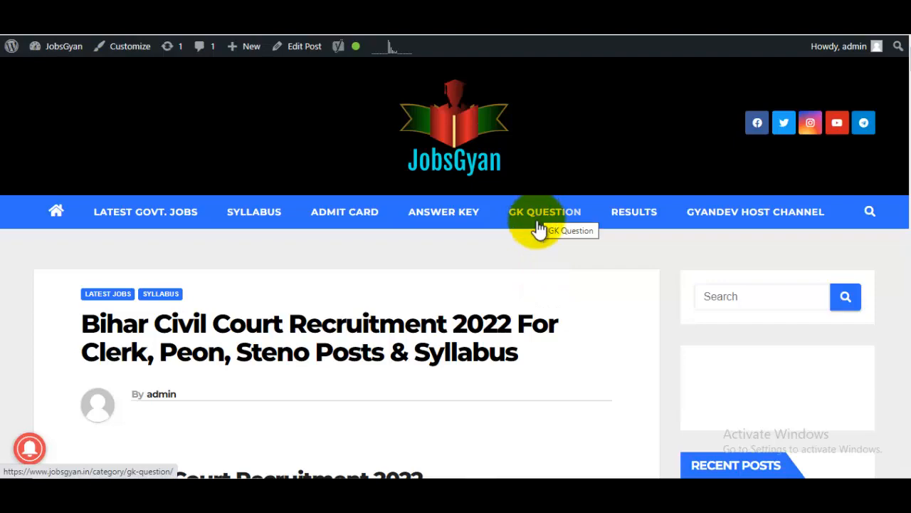
pyautogui.scroll(-5, 536, 292)
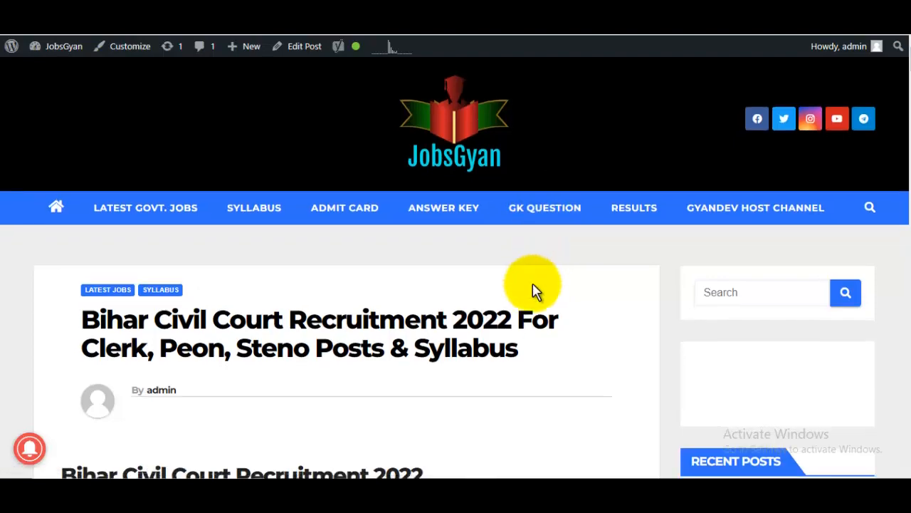
pyautogui.scroll(-8, 535, 292)
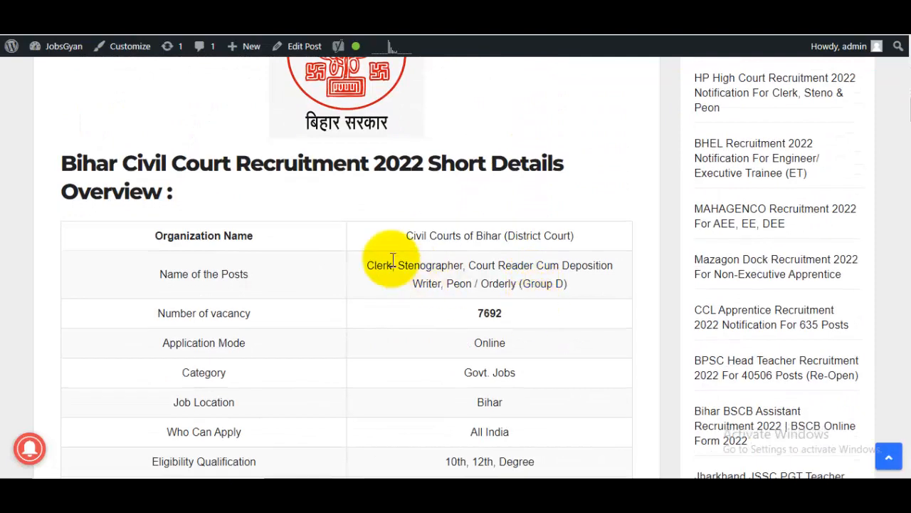
pyautogui.moveTo(383, 265); pyautogui.dragTo(492, 268)
pyautogui.scroll(-3, 560, 278)
# Highlight the Clerk (3325) and Stenographer (1562) vacancy counts in Vacancy Details.
pyautogui.scroll(-10, 559, 278)
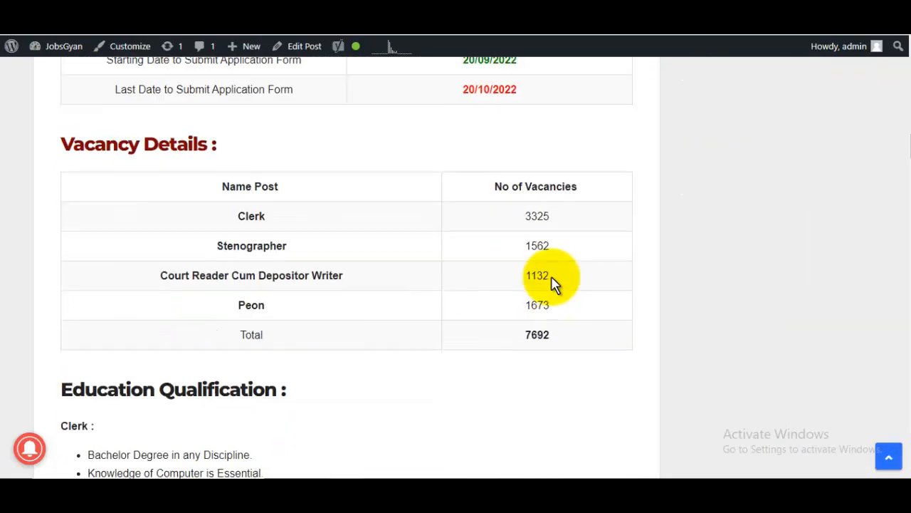
pyautogui.moveTo(147, 295); pyautogui.dragTo(208, 346)
pyautogui.scroll(3, 430, 336)
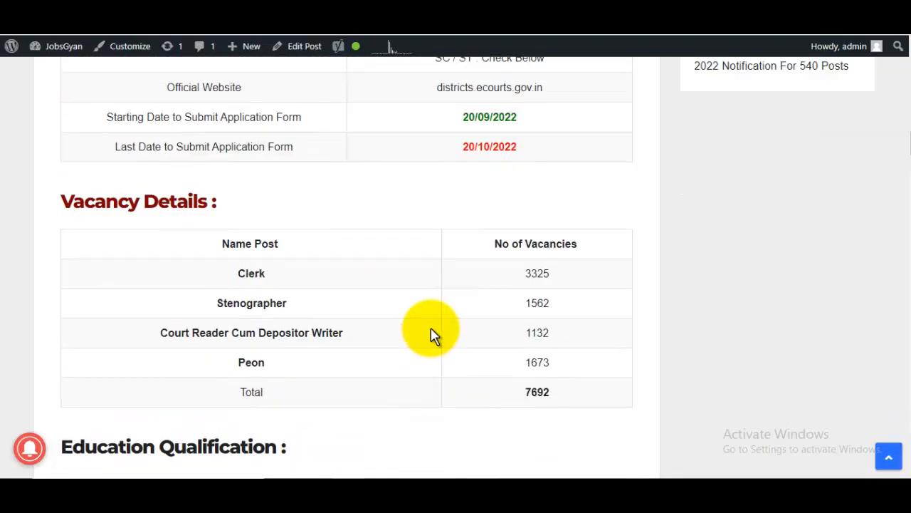
pyautogui.doubleClick(532, 275)
pyautogui.doubleClick(530, 304)
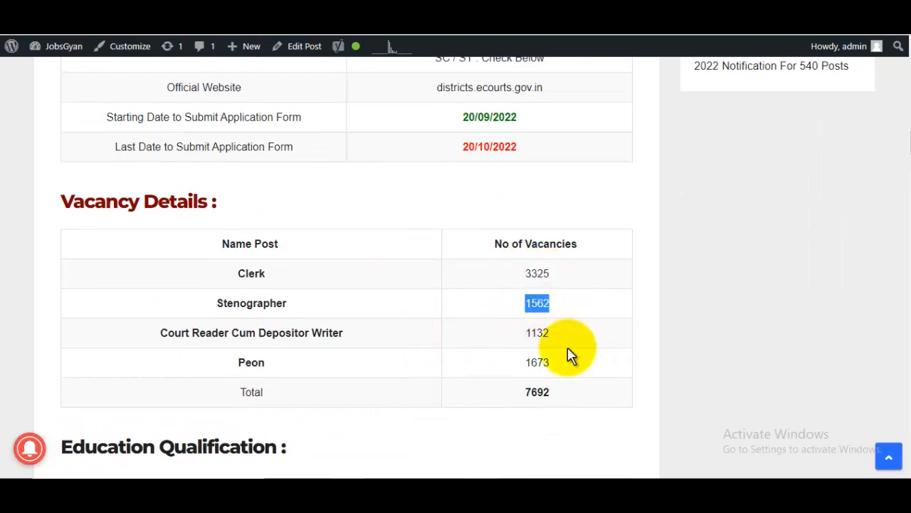
pyautogui.scroll(5, 568, 356)
# Scroll through the fee, age and syllabus sections to Important Link and open the official portal.
pyautogui.scroll(-15, 534, 328)
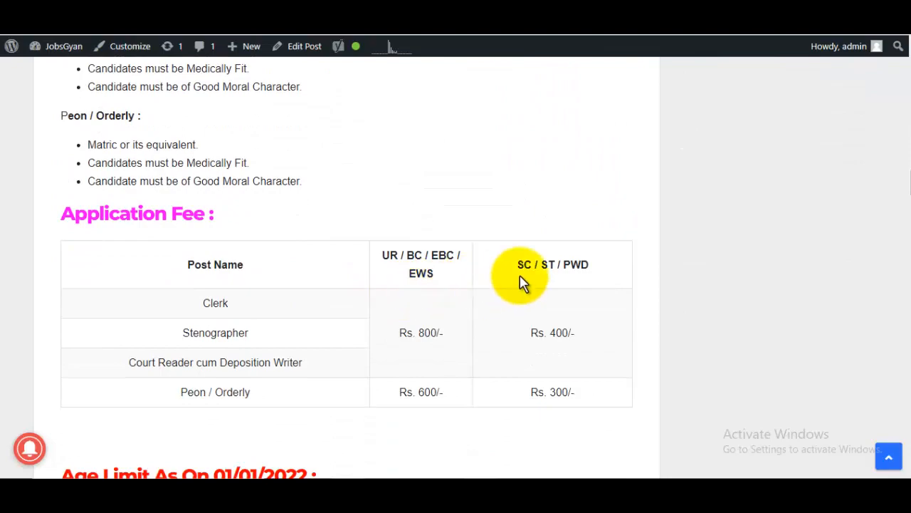
pyautogui.scroll(-10, 524, 281)
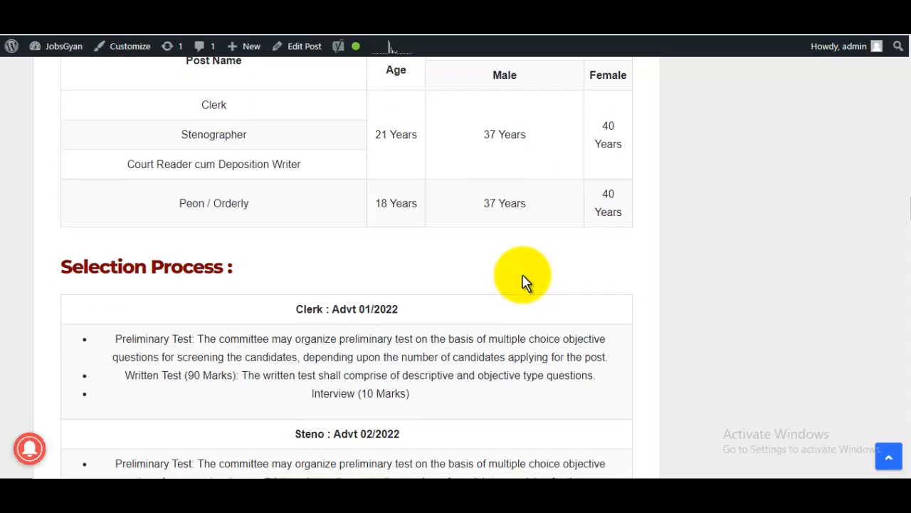
pyautogui.scroll(-7, 523, 281)
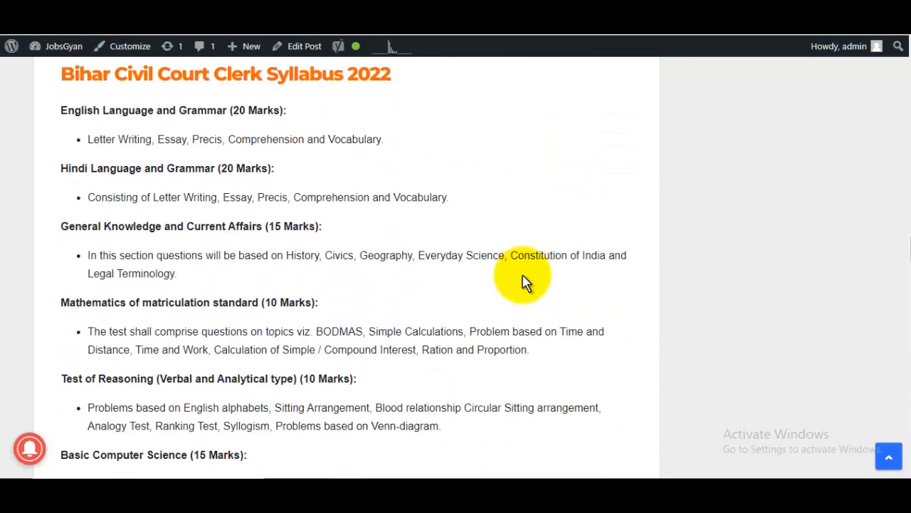
pyautogui.scroll(-10, 524, 281)
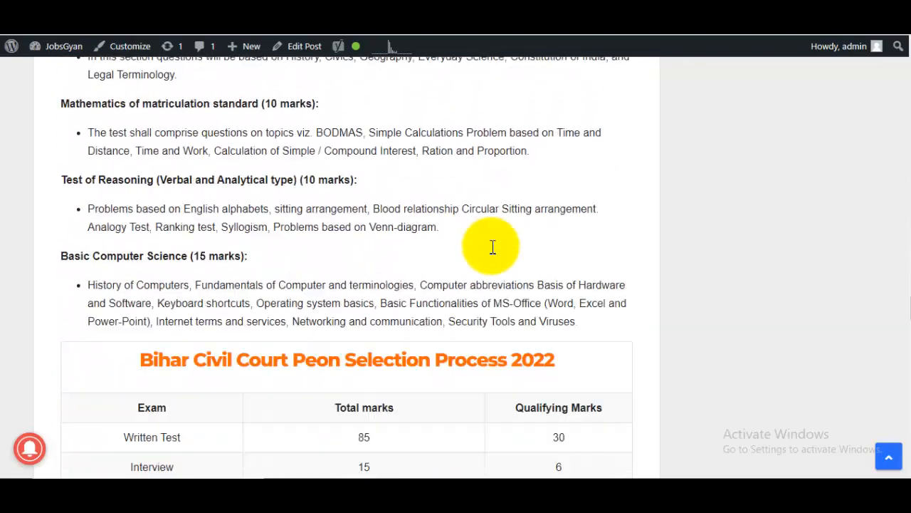
pyautogui.scroll(-5, 392, 214)
pyautogui.scroll(-10, 425, 211)
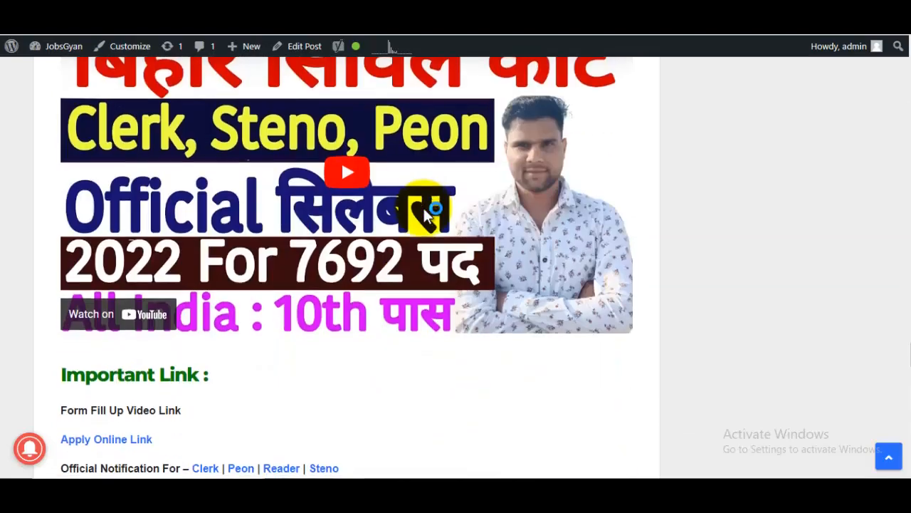
pyautogui.scroll(3, 427, 208)
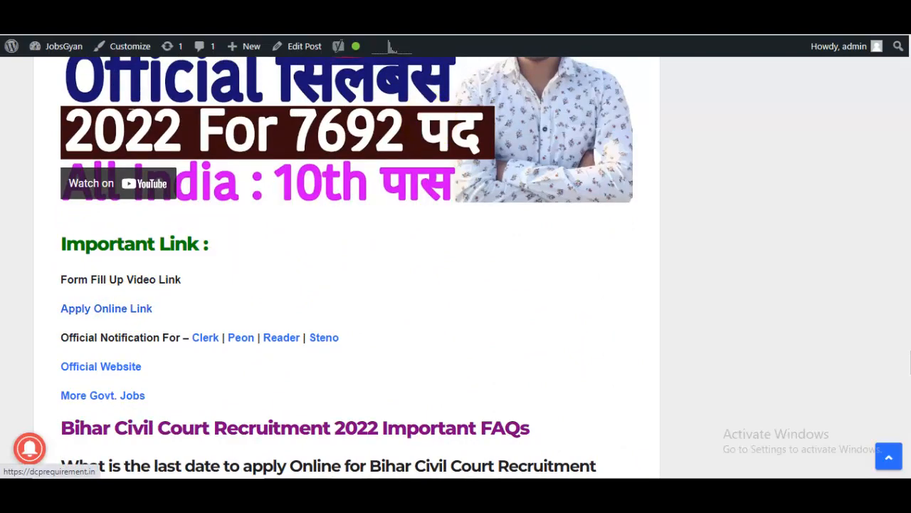
pyautogui.click(626, 14)
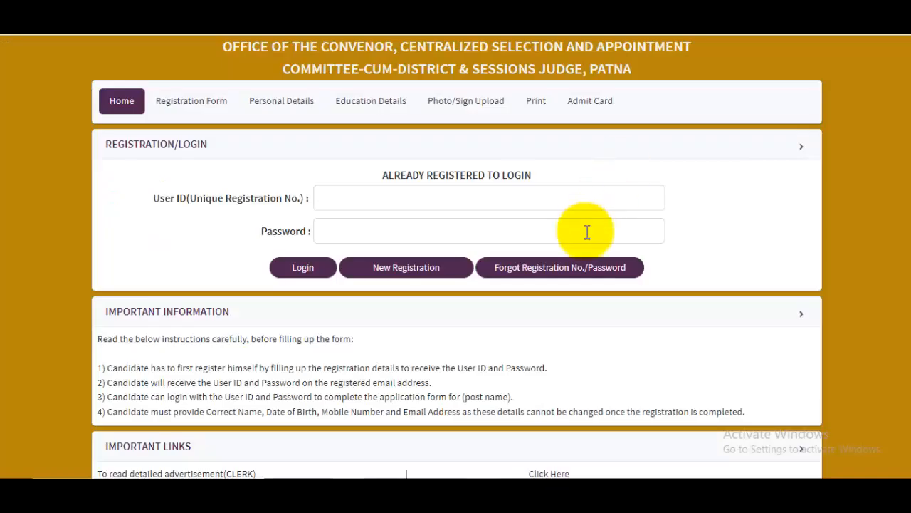
# Zoom the portal to 110% and start a New Registration.
pyautogui.hotkey('ctrl', '+')
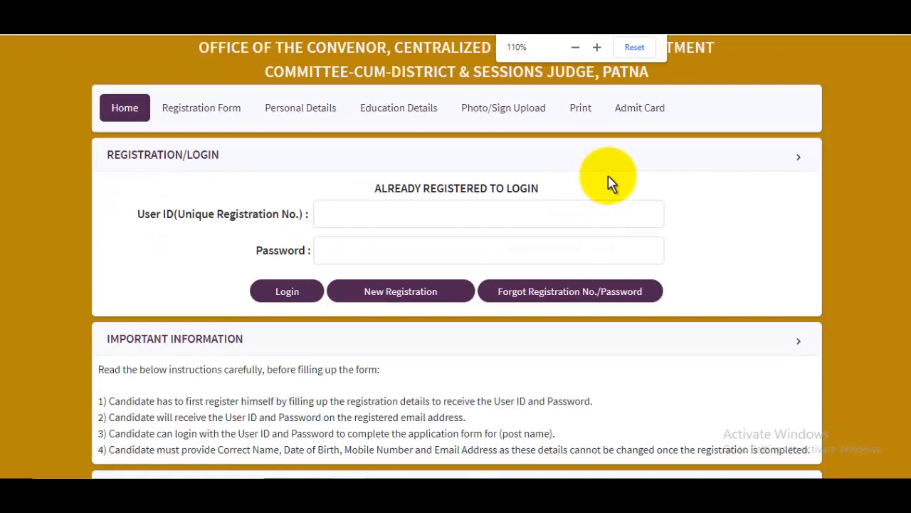
pyautogui.click(399, 288)
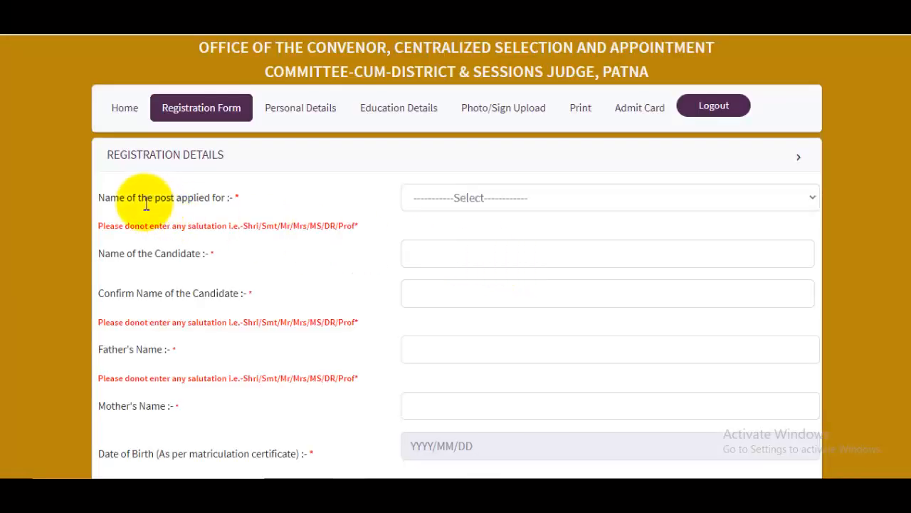
# Choose CLERK as the post, then enter the candidate's name, its confirmation, and the father's and mother's names.
pyautogui.click(522, 199)
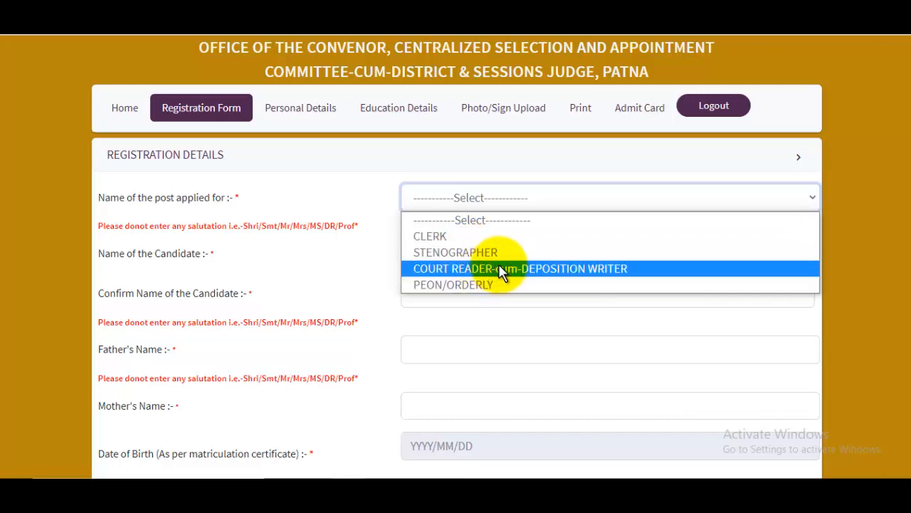
pyautogui.click(450, 240)
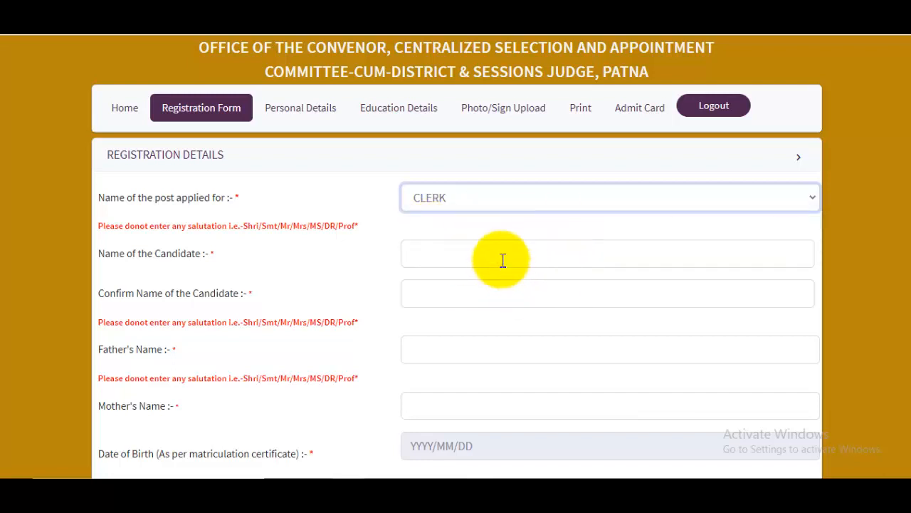
pyautogui.click(449, 248)
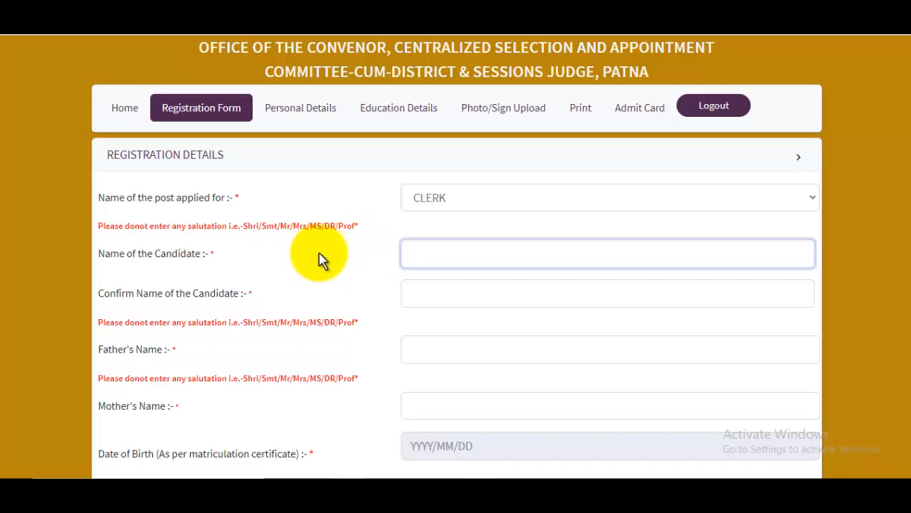
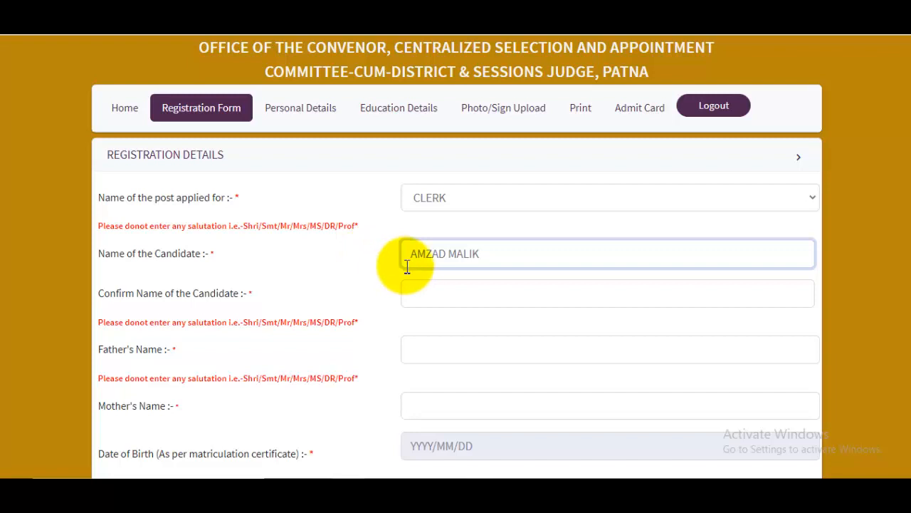
pyautogui.click(460, 299)
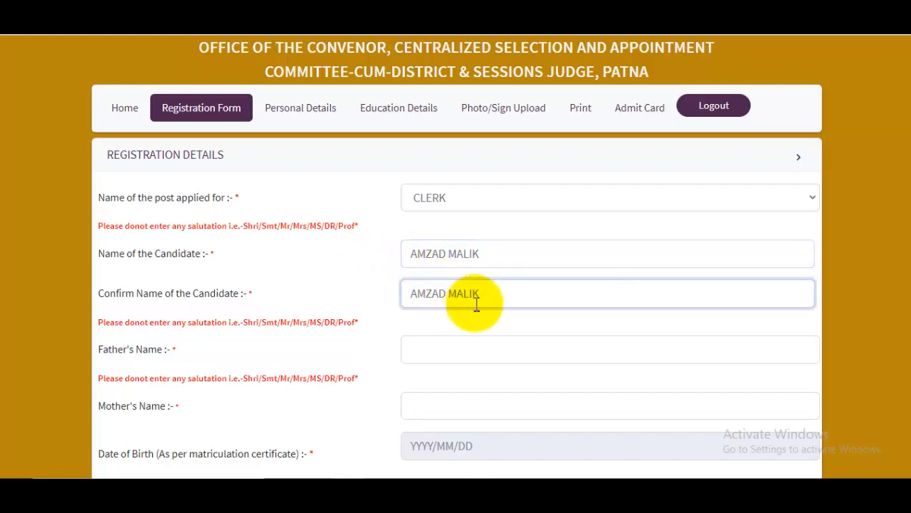
pyautogui.click(481, 344)
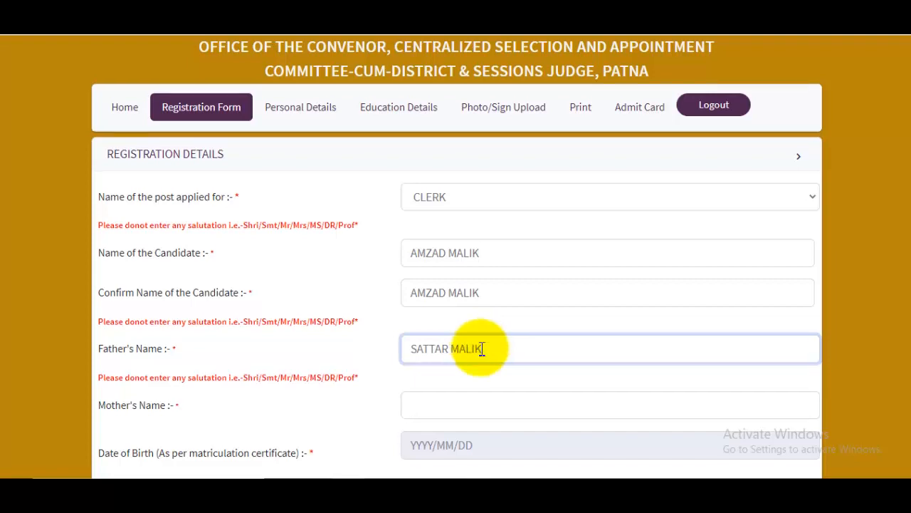
pyautogui.scroll(-1, 480, 346)
pyautogui.click(452, 336)
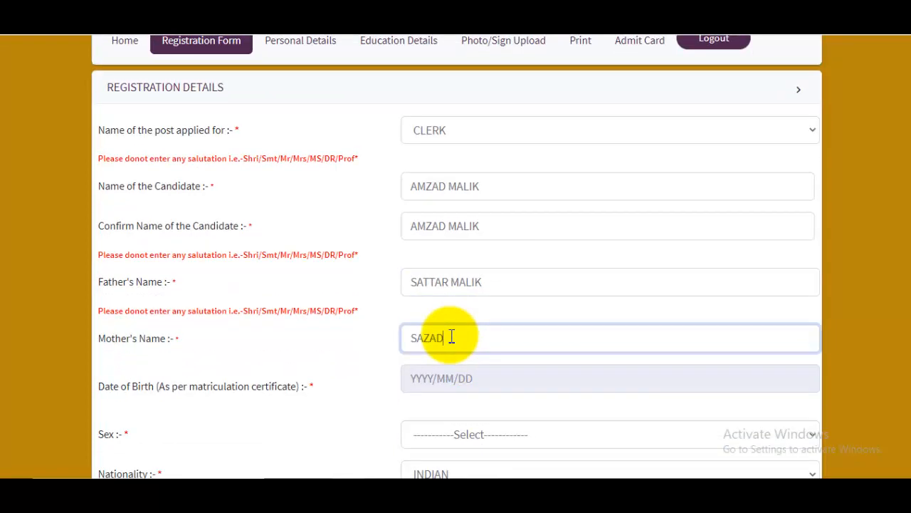
pyautogui.scroll(-1, 456, 335)
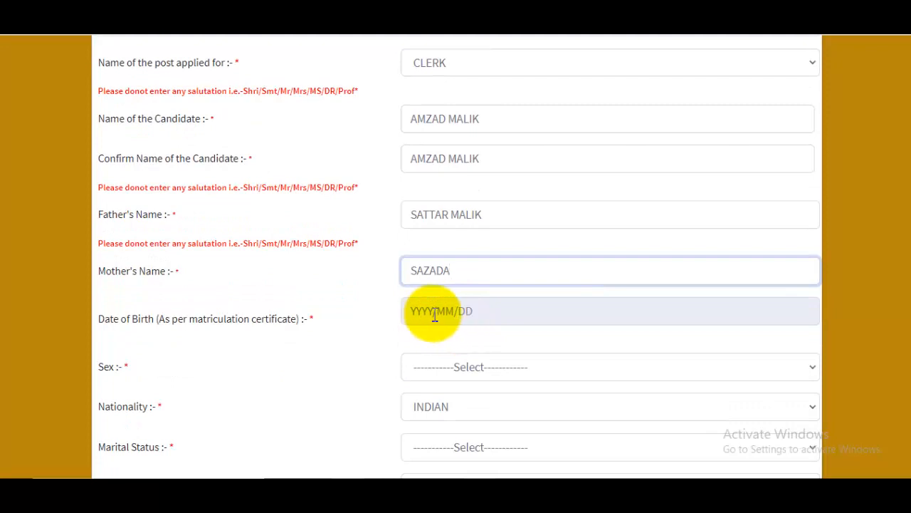
pyautogui.click(434, 313)
pyautogui.click(529, 146)
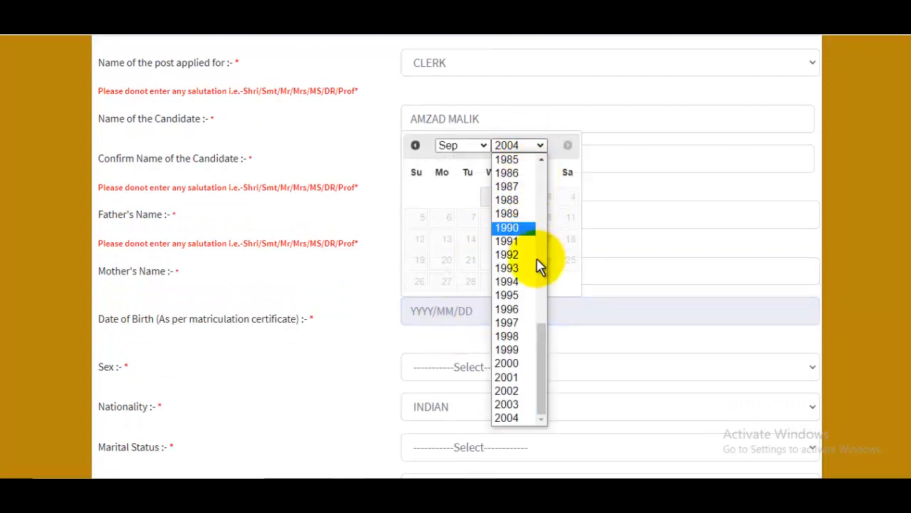
pyautogui.click(507, 363)
pyautogui.click(466, 147)
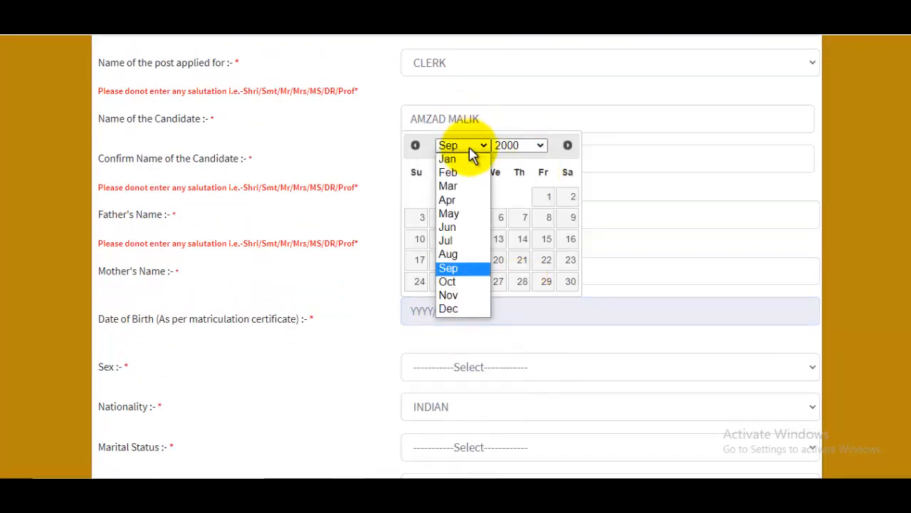
pyautogui.click(450, 214)
pyautogui.click(476, 200)
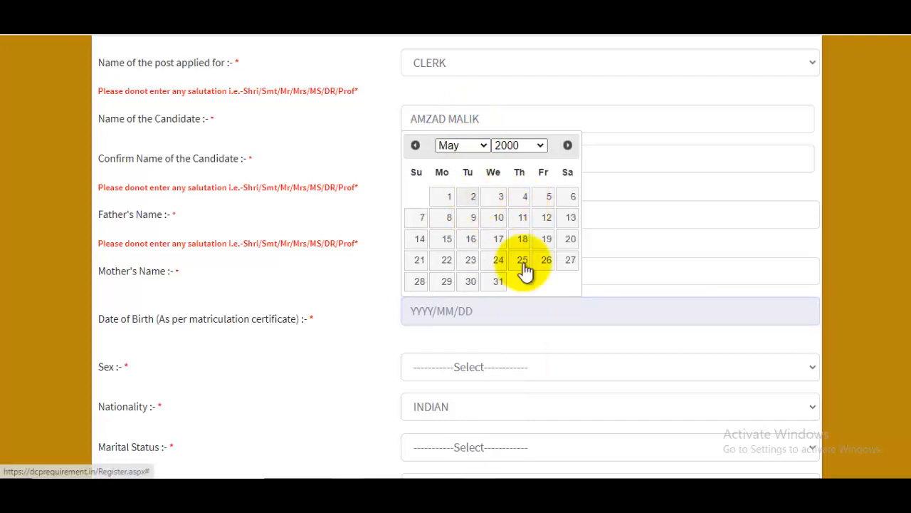
# Set sex to Male, keep nationality INDIAN, and set marital status to Unmarried.
pyautogui.scroll(-1, 537, 288)
pyautogui.scroll(-1, 538, 288)
pyautogui.click(476, 245)
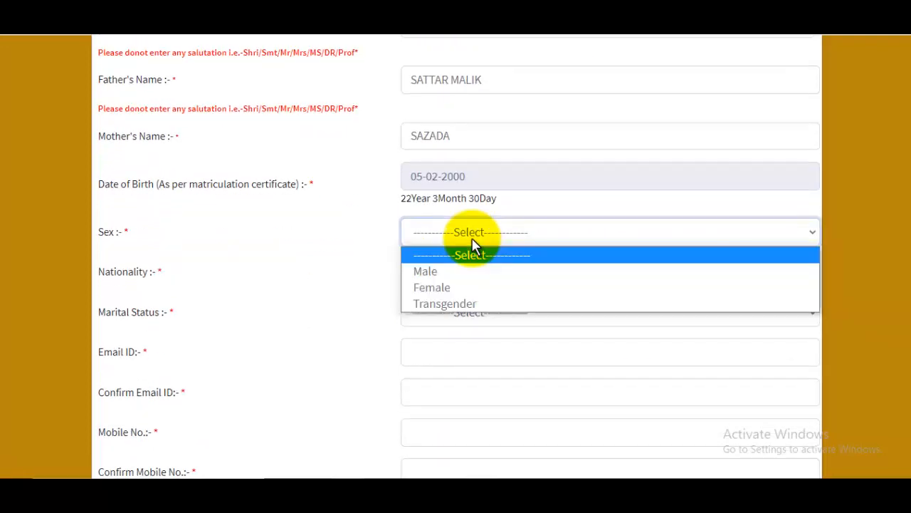
pyautogui.click(491, 271)
pyautogui.click(477, 279)
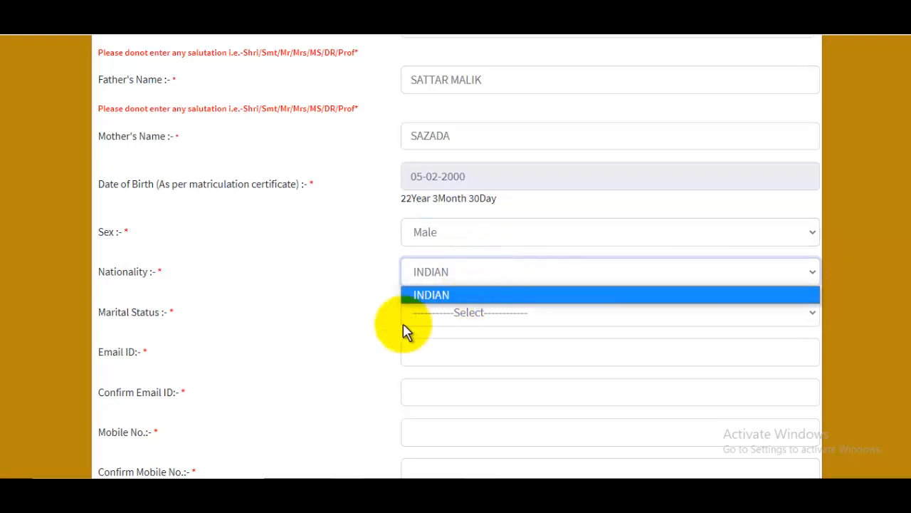
pyautogui.click(315, 316)
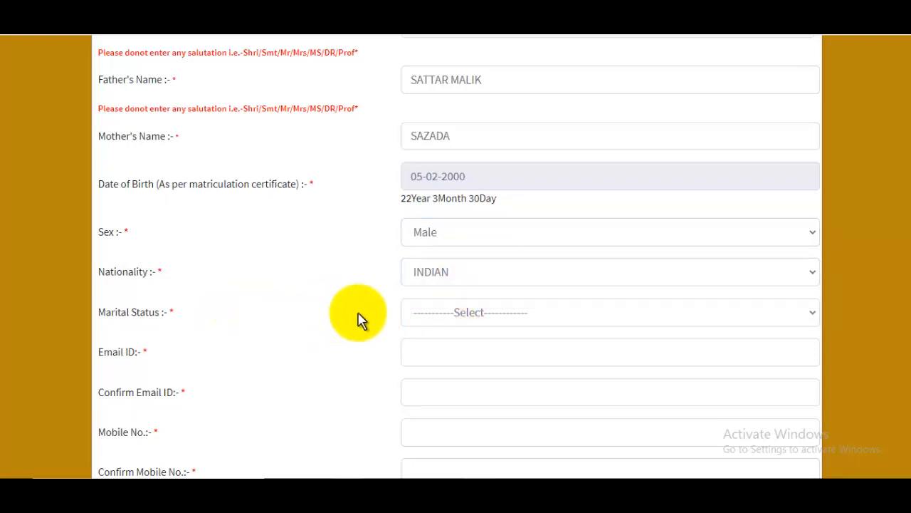
pyautogui.click(478, 314)
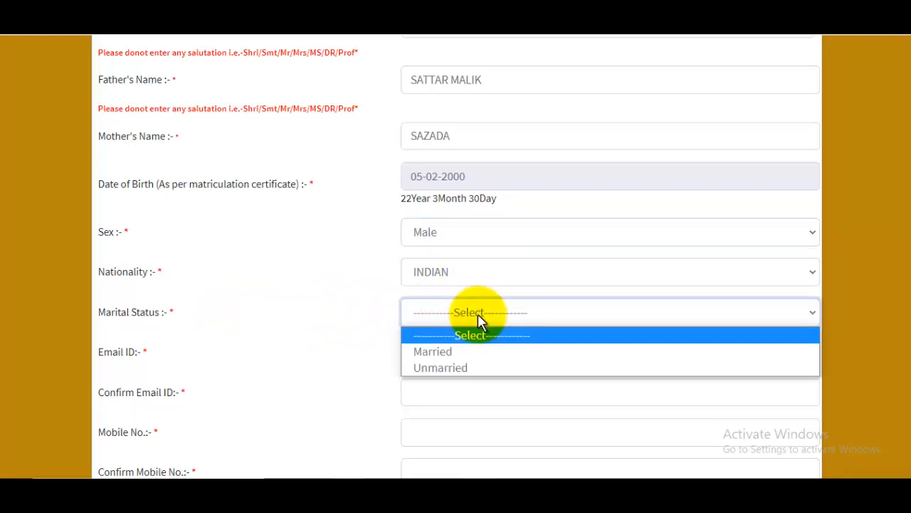
pyautogui.click(456, 369)
pyautogui.scroll(-2, 481, 299)
pyautogui.click(447, 221)
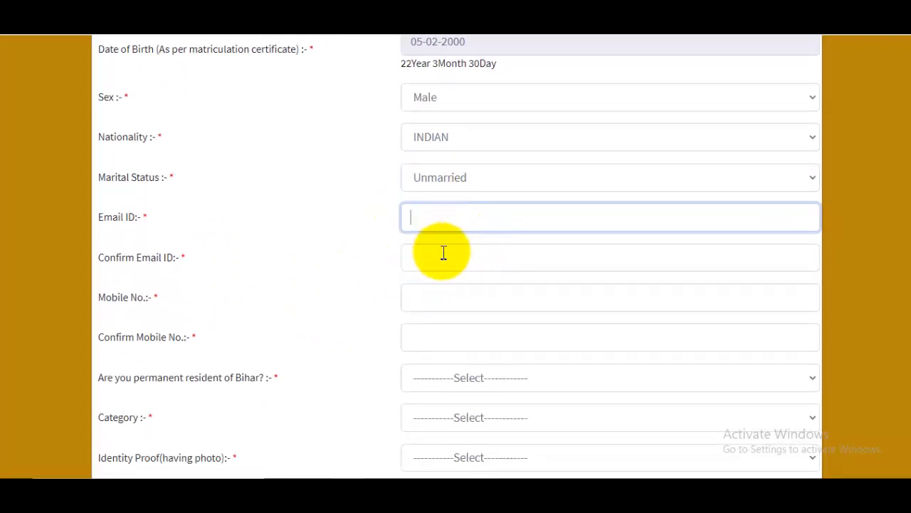
# Enter the candidate's mobile number in both Mobile No. and Confirm Mobile No.
pyautogui.moveTo(173, 251); pyautogui.dragTo(245, 250)
pyautogui.click(484, 249)
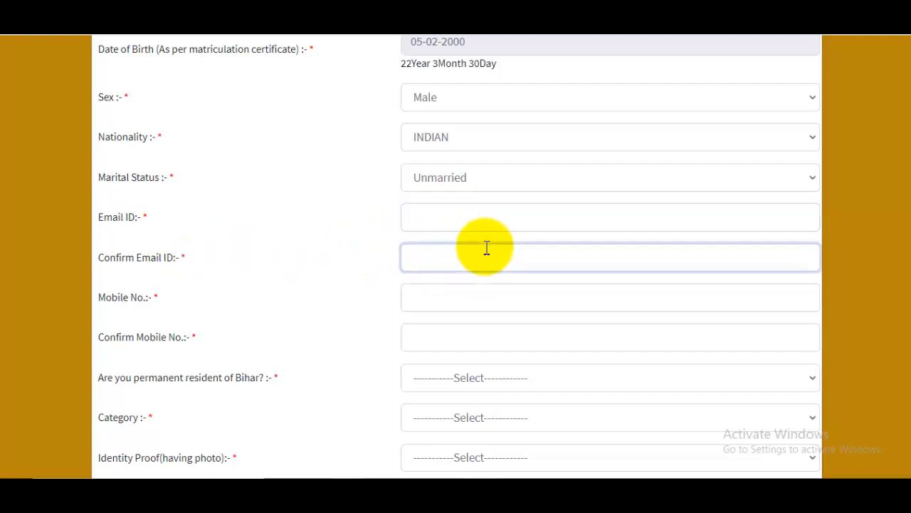
pyautogui.scroll(-1, 456, 257)
pyautogui.click(163, 249)
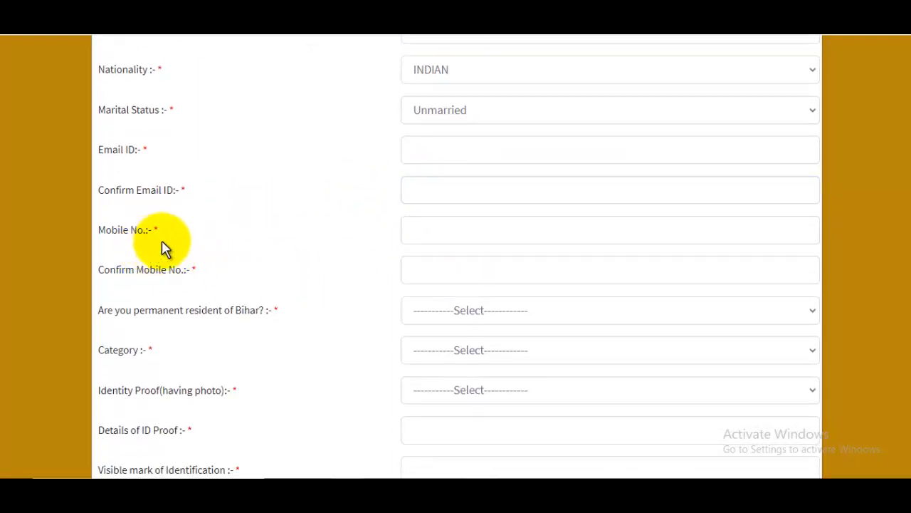
pyautogui.click(482, 235)
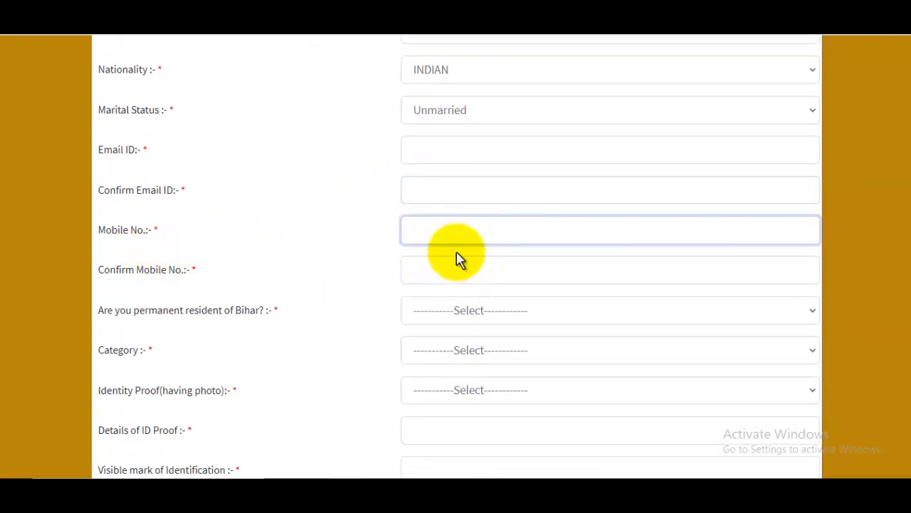
pyautogui.write('9999999999')
pyautogui.click(459, 267)
pyautogui.write('9999999')
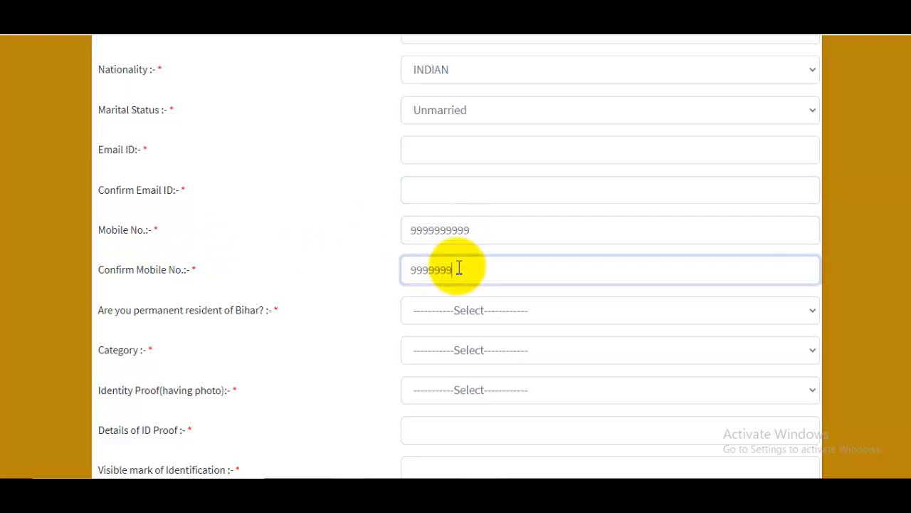
pyautogui.write('999')
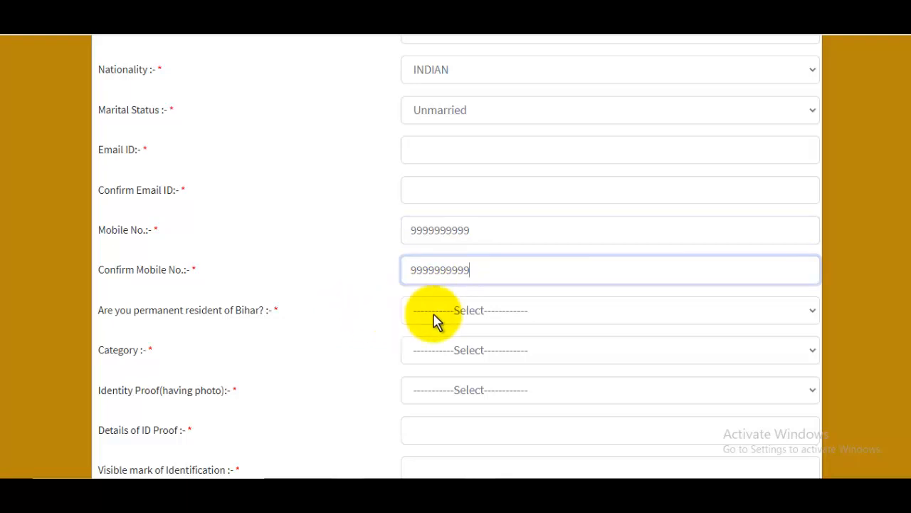
# Answer Yes to Bihar permanent residency and set category to Scheduled Caste.
pyautogui.click(481, 314)
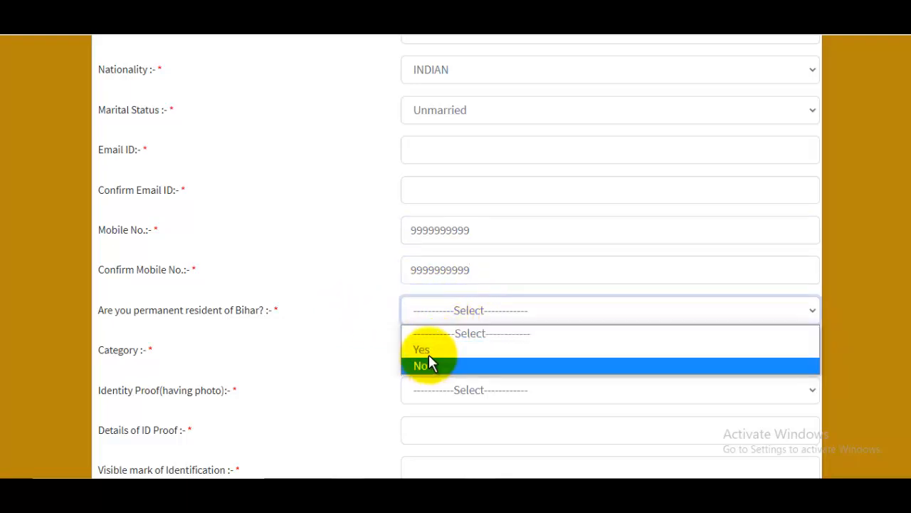
pyautogui.click(433, 365)
pyautogui.click(456, 319)
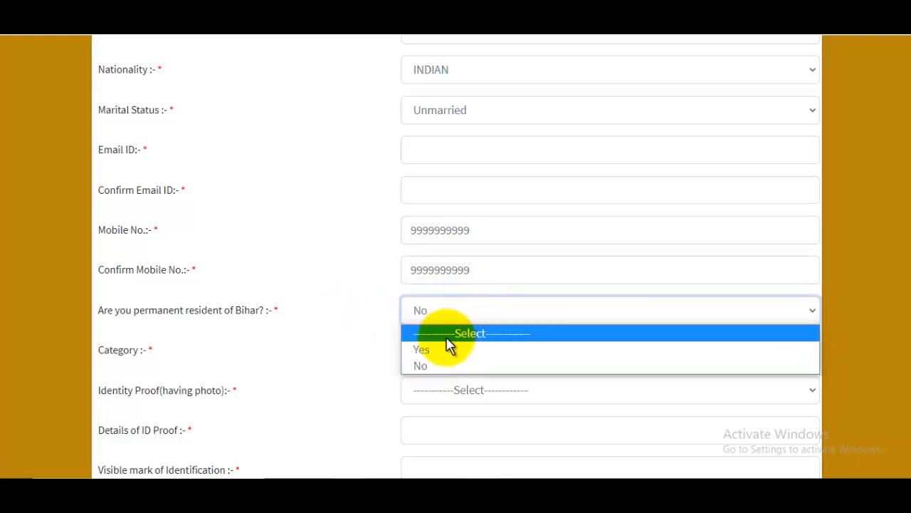
pyautogui.click(449, 350)
pyautogui.click(470, 360)
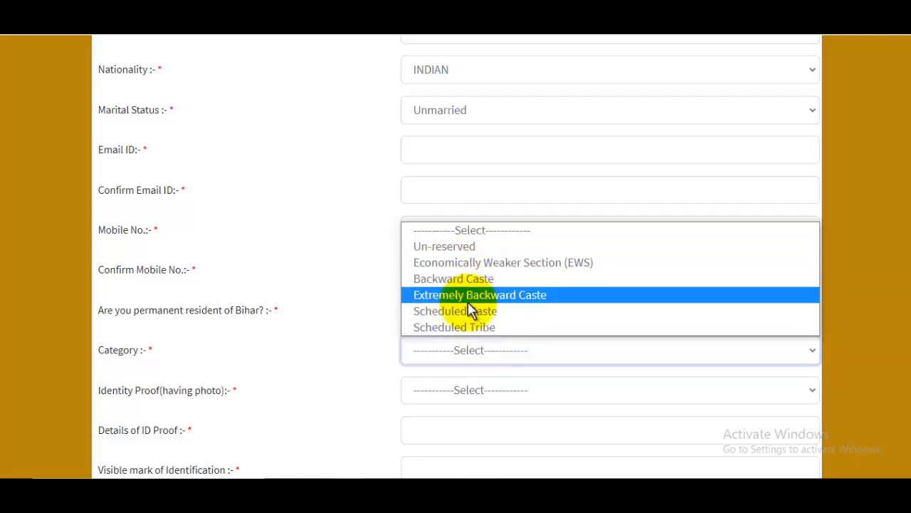
pyautogui.click(467, 298)
pyautogui.click(460, 352)
pyautogui.click(459, 312)
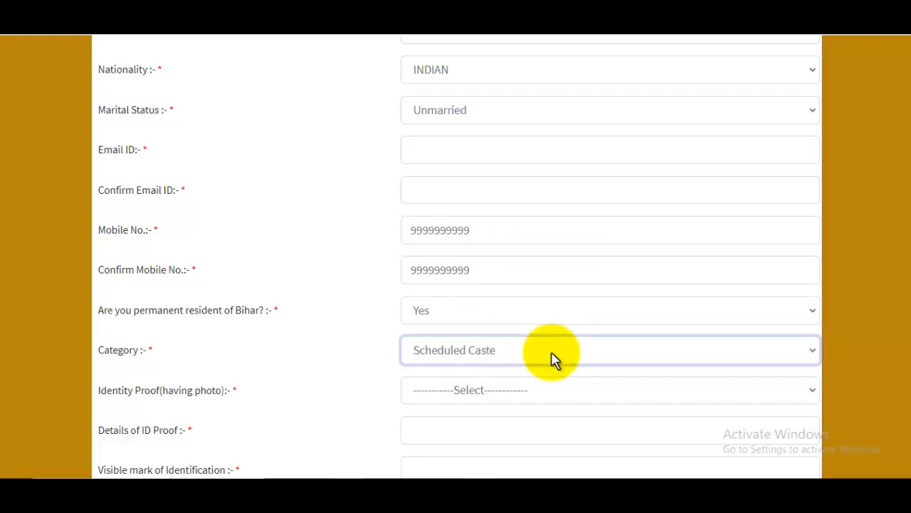
# Choose PAN Card as the identity proof and go to the ID proof details.
pyautogui.scroll(-1, 546, 363)
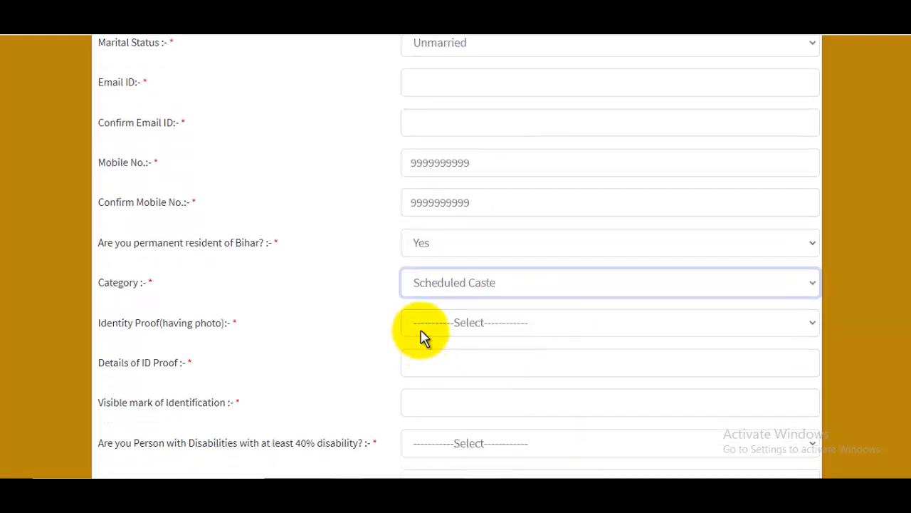
pyautogui.click(491, 328)
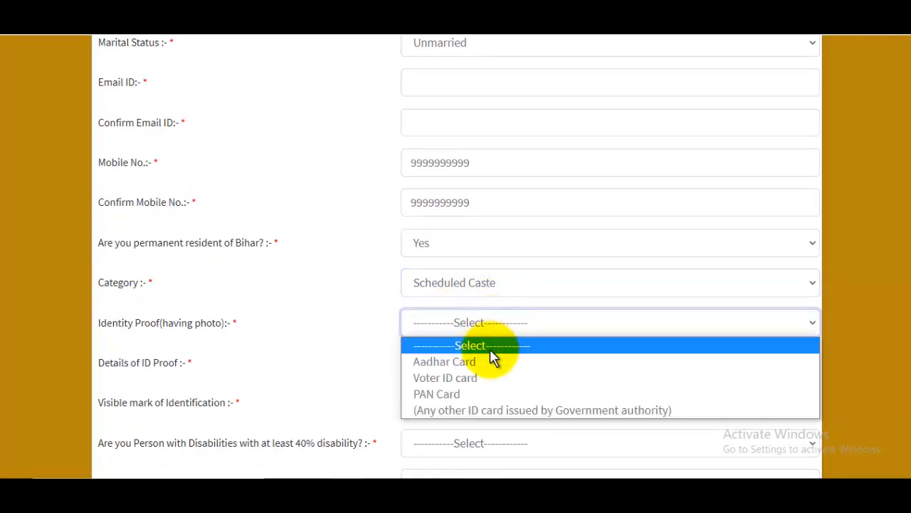
pyautogui.click(472, 395)
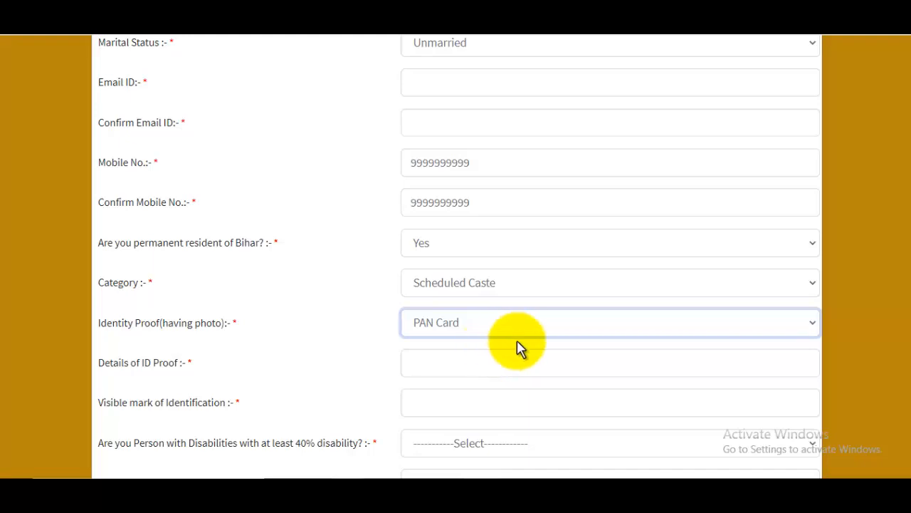
pyautogui.click(486, 362)
pyautogui.scroll(-2, 486, 363)
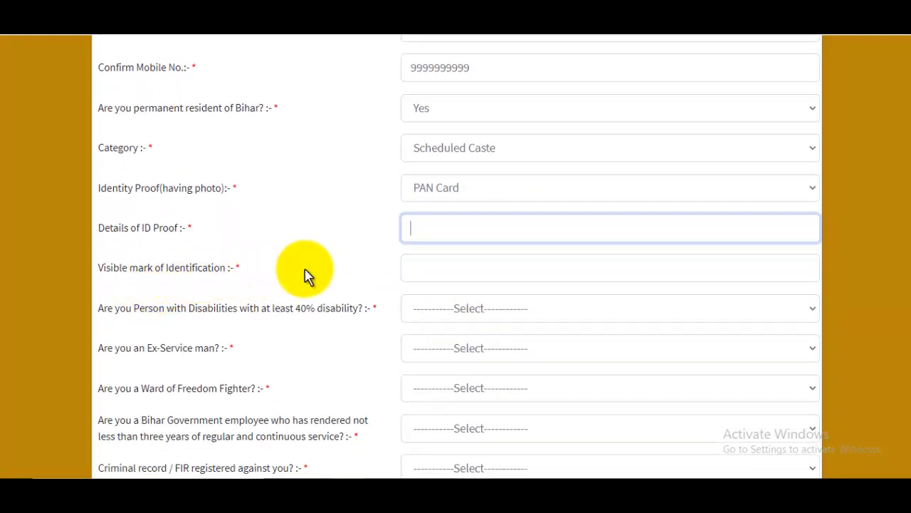
# Enter 'Mole on My Chick' as the visible mark of identification.
pyautogui.click(444, 267)
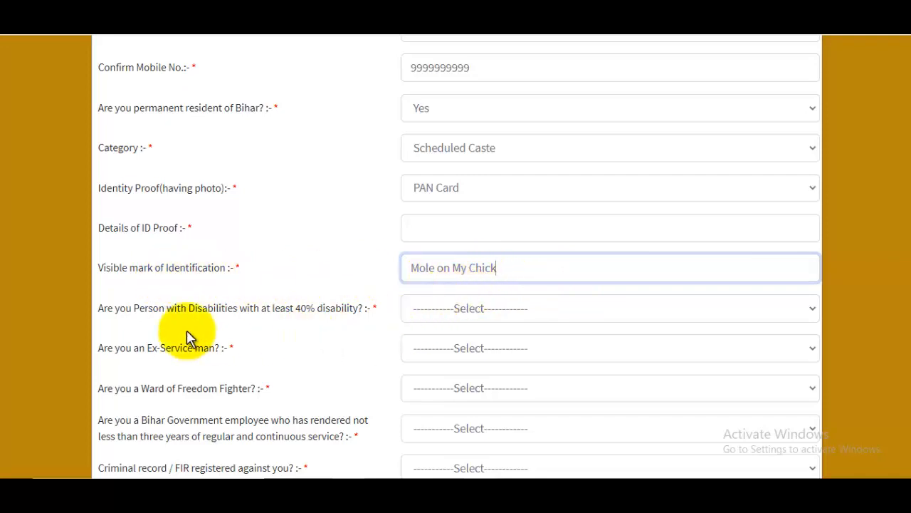
pyautogui.moveTo(285, 309); pyautogui.dragTo(331, 311)
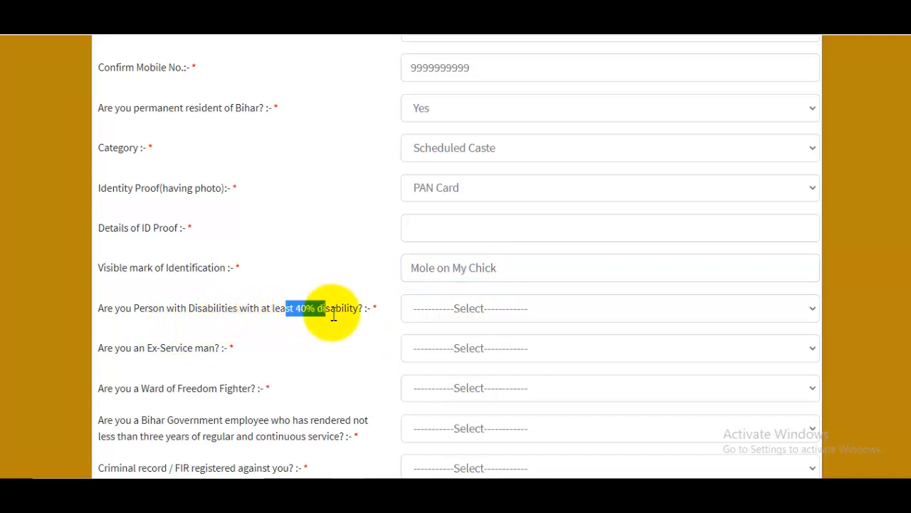
# Answer No to the 40% disability and Ex-Service man questions.
pyautogui.click(487, 319)
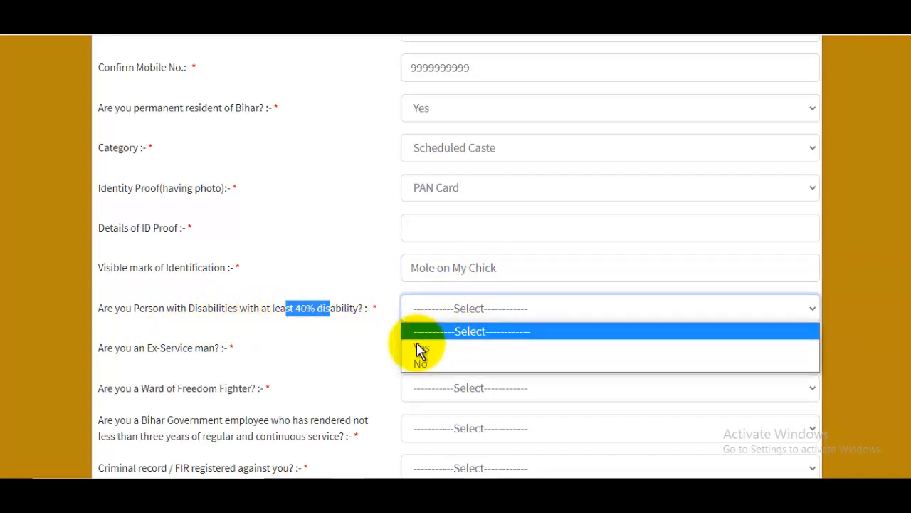
pyautogui.click(440, 364)
pyautogui.scroll(-1, 278, 309)
pyautogui.moveTo(160, 280); pyautogui.dragTo(264, 289)
pyautogui.click(467, 282)
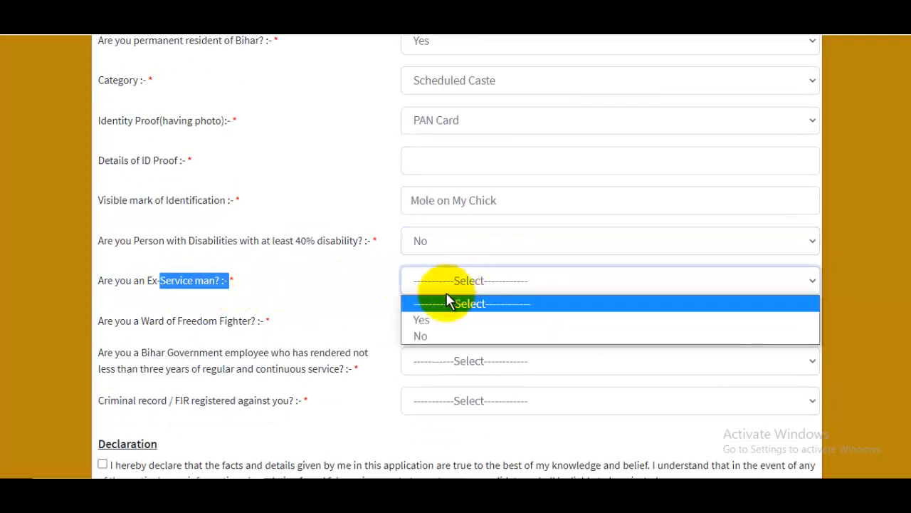
pyautogui.click(420, 337)
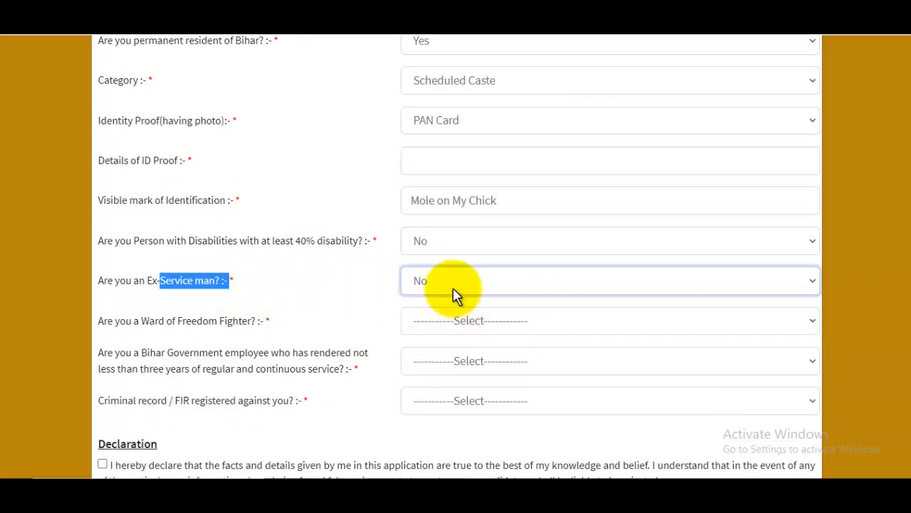
pyautogui.click(456, 296)
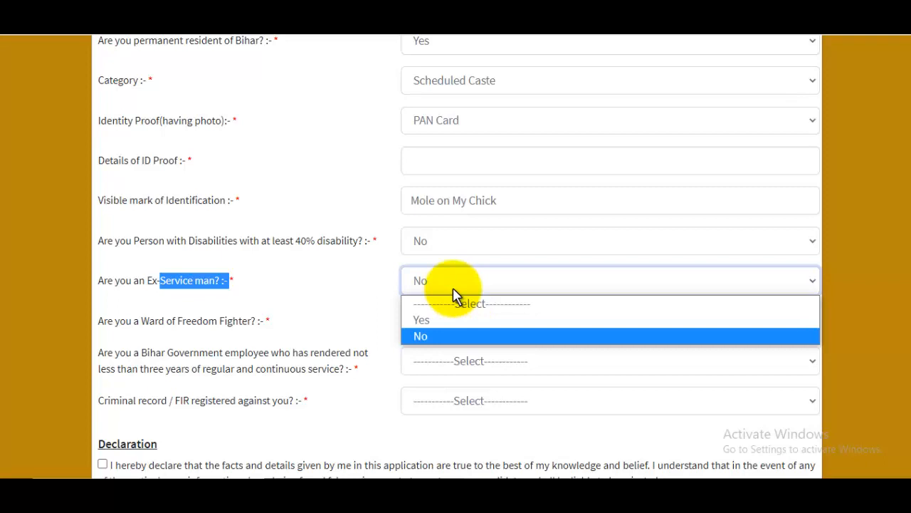
pyautogui.click(454, 291)
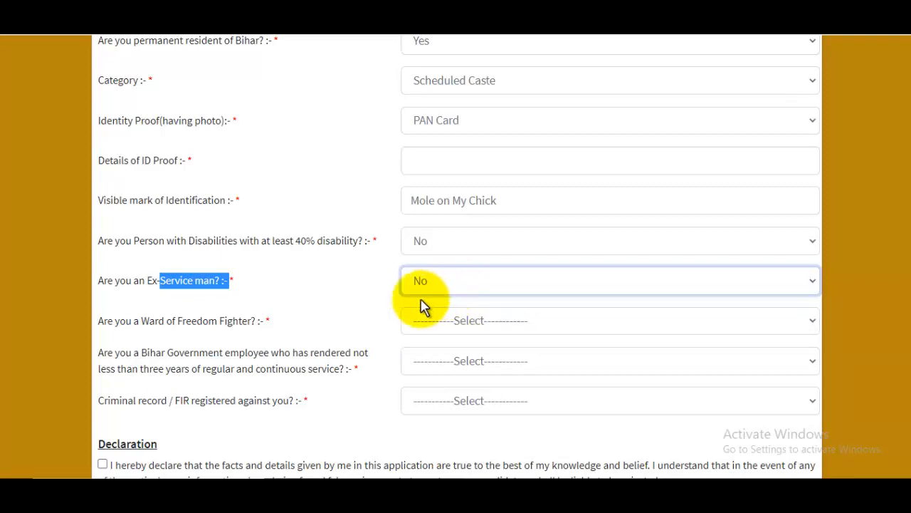
pyautogui.click(139, 329)
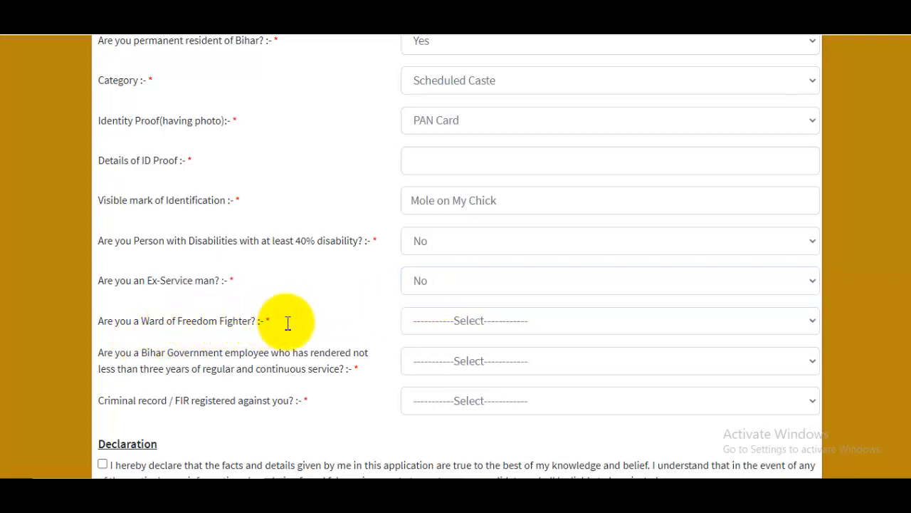
# Answer No to Ward of Freedom Fighter, Bihar Government employee and criminal record questions.
pyautogui.click(470, 329)
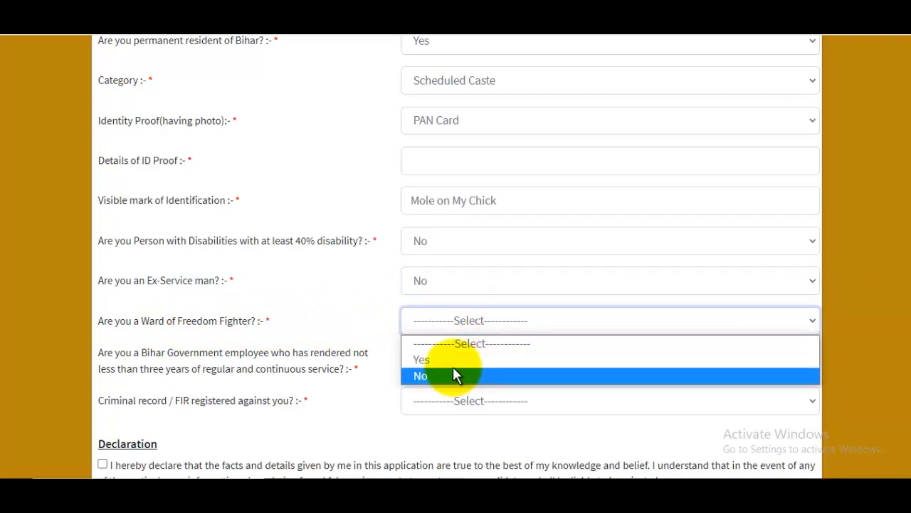
pyautogui.click(447, 375)
pyautogui.scroll(-1, 403, 305)
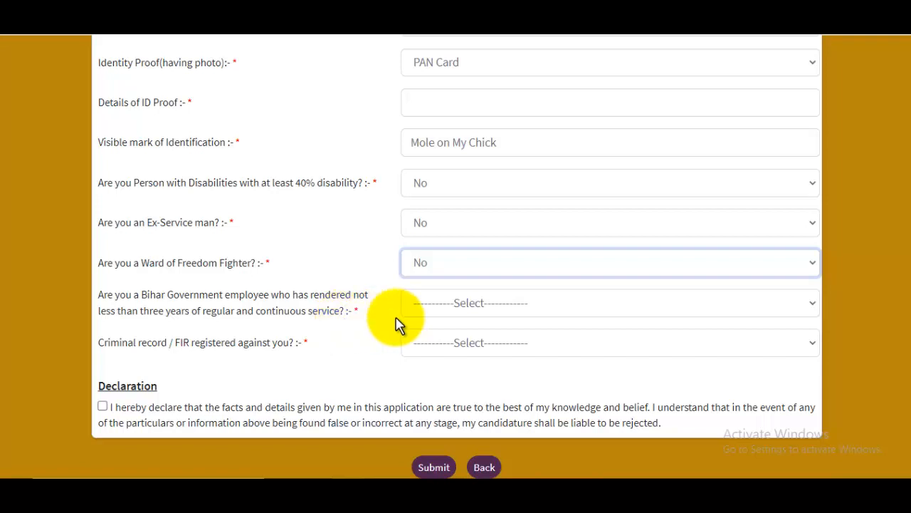
pyautogui.click(459, 305)
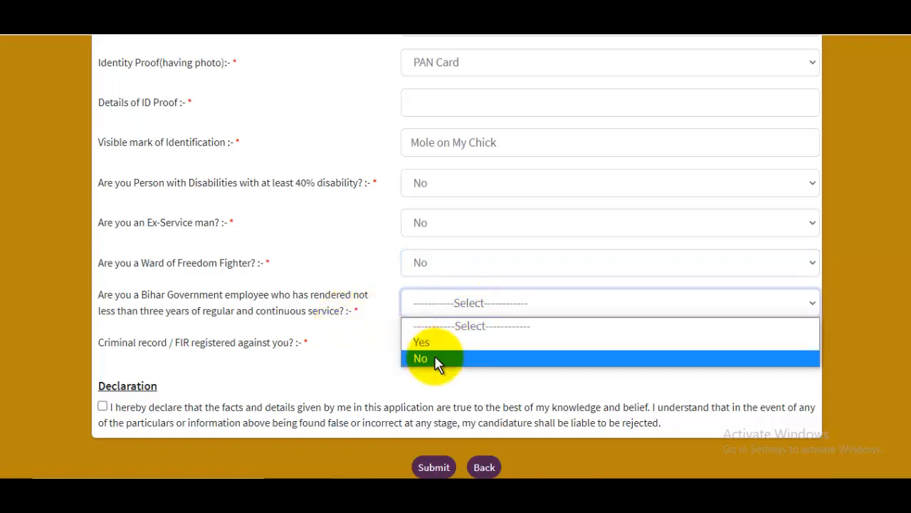
pyautogui.click(434, 356)
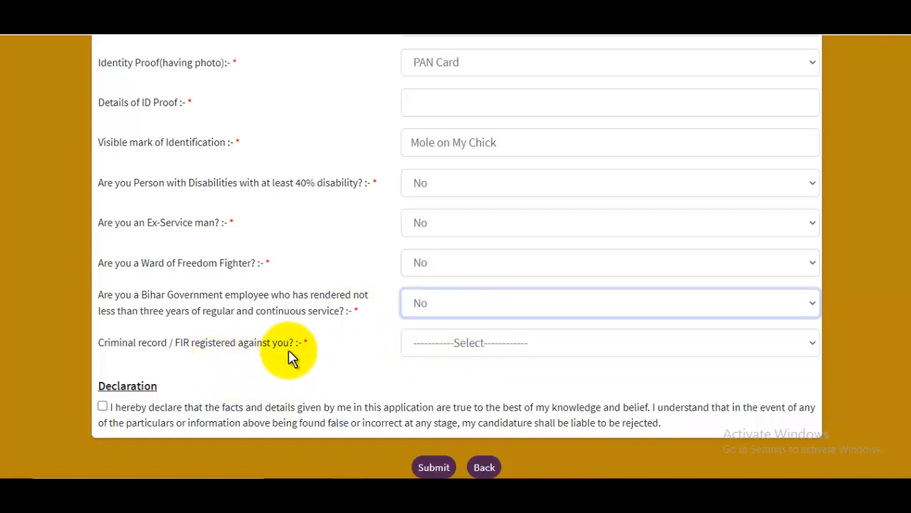
pyautogui.click(491, 348)
pyautogui.click(437, 397)
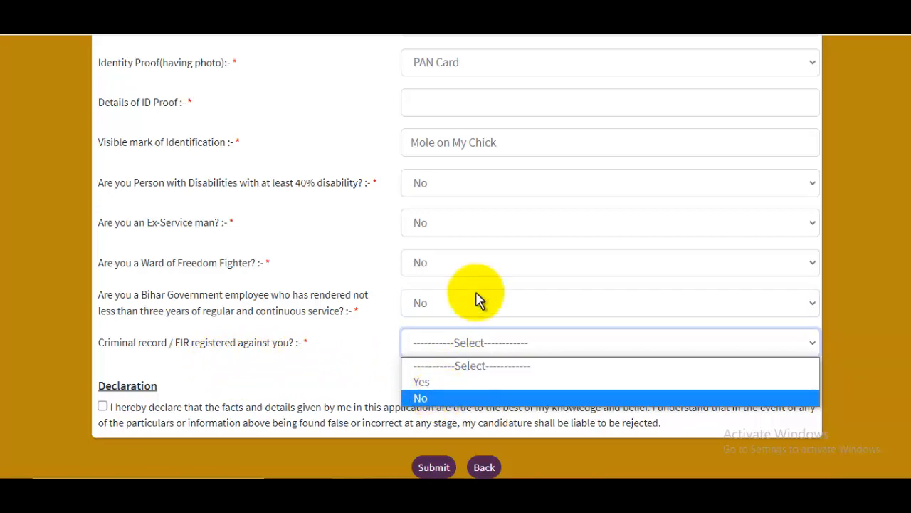
# Tick the declaration and submit the application form.
pyautogui.click(102, 410)
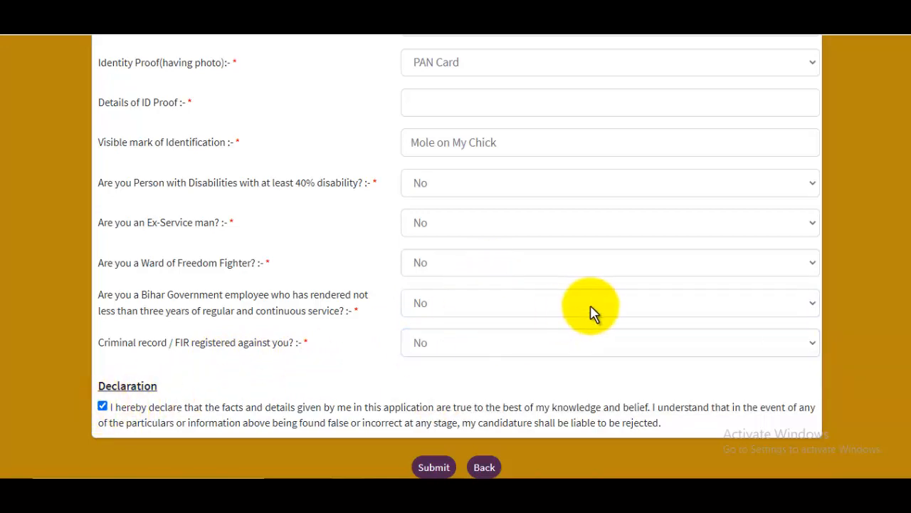
pyautogui.scroll(15, 534, 193)
pyautogui.scroll(-15, 534, 168)
pyautogui.scroll(-1, 534, 174)
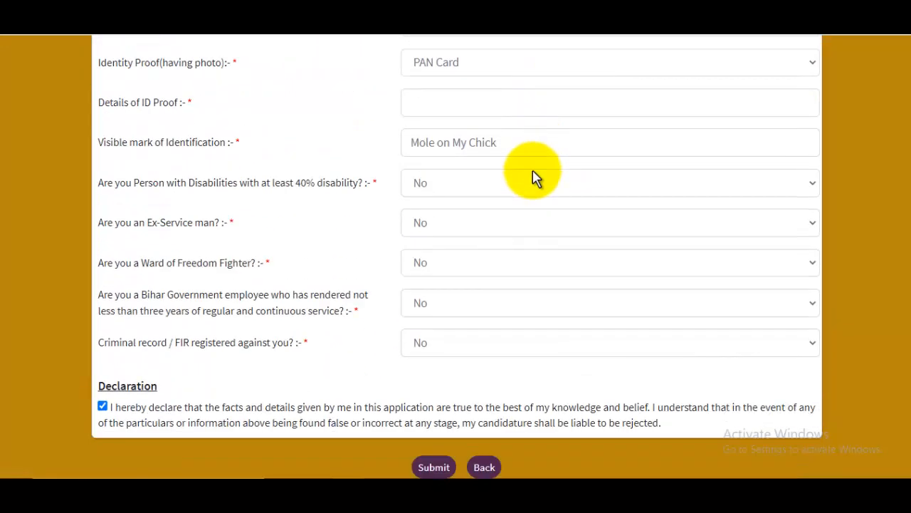
pyautogui.click(436, 467)
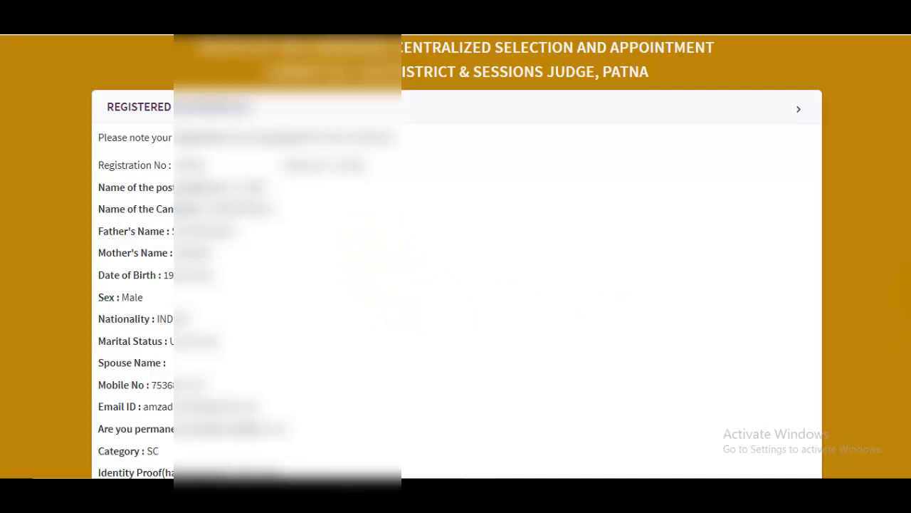
# Accept the SBI Collect terms and conditions and proceed to the payment portal.
pyautogui.scroll(-5, 456, 256)
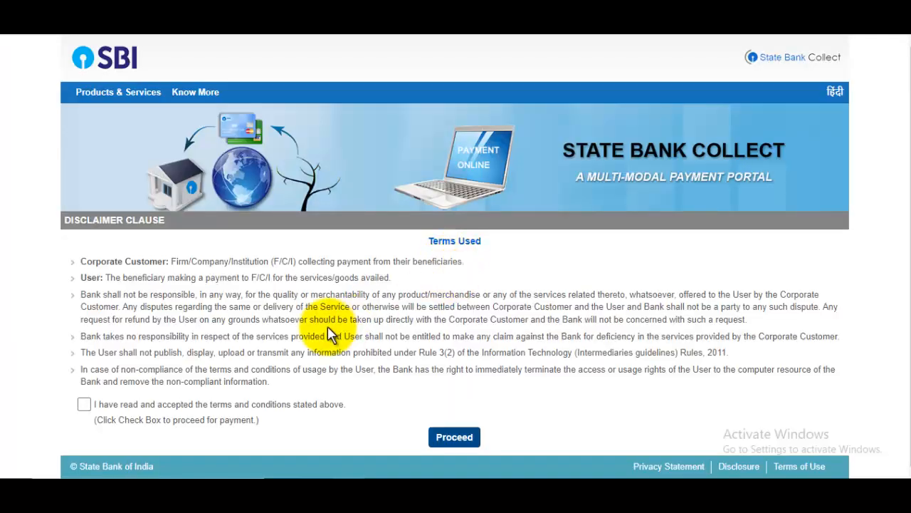
pyautogui.click(84, 404)
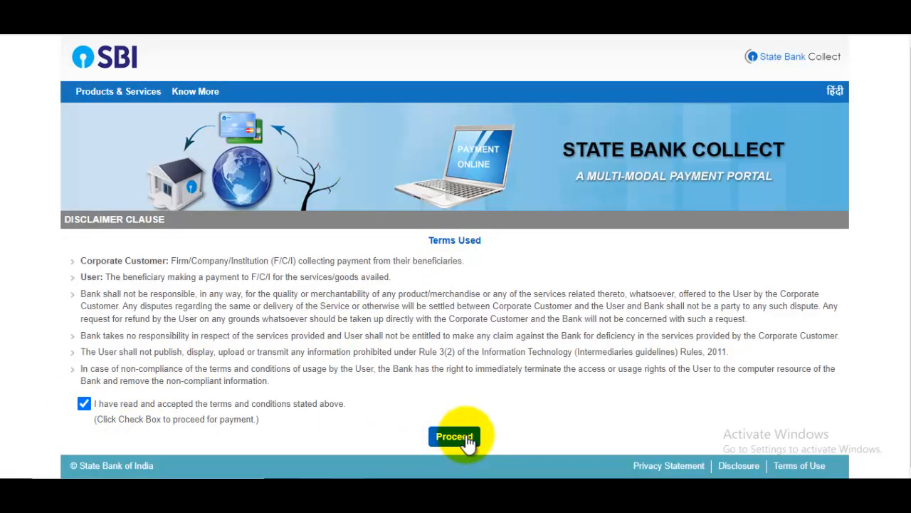
pyautogui.click(454, 436)
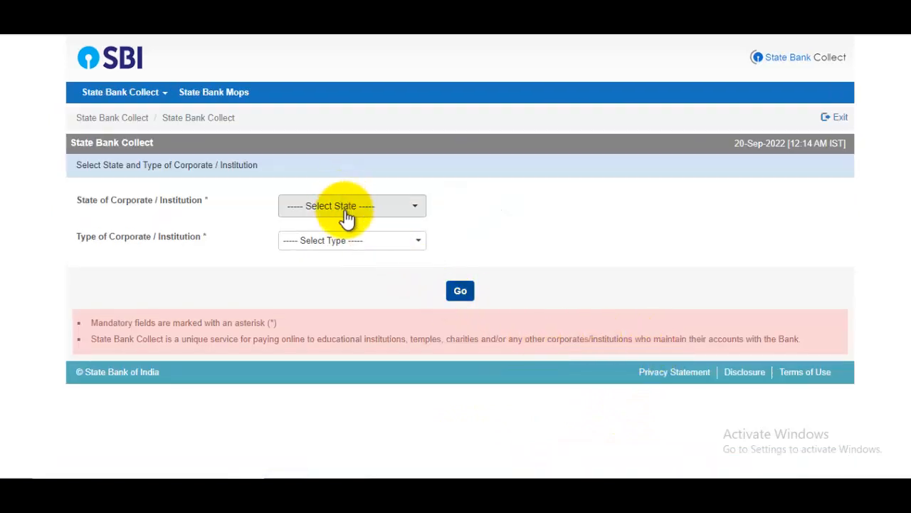
# Choose Bihar as the state and Recruitment as the institution type, then continue with Go.
pyautogui.click(351, 214)
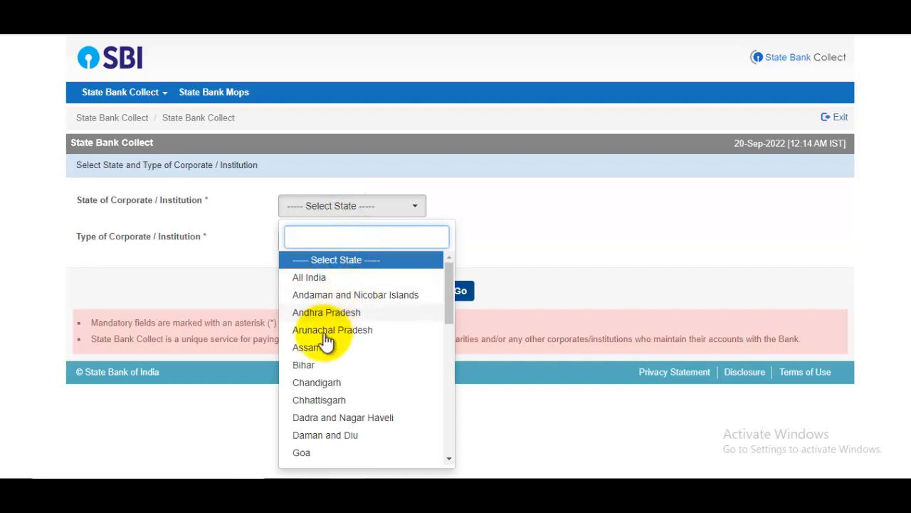
pyautogui.click(306, 366)
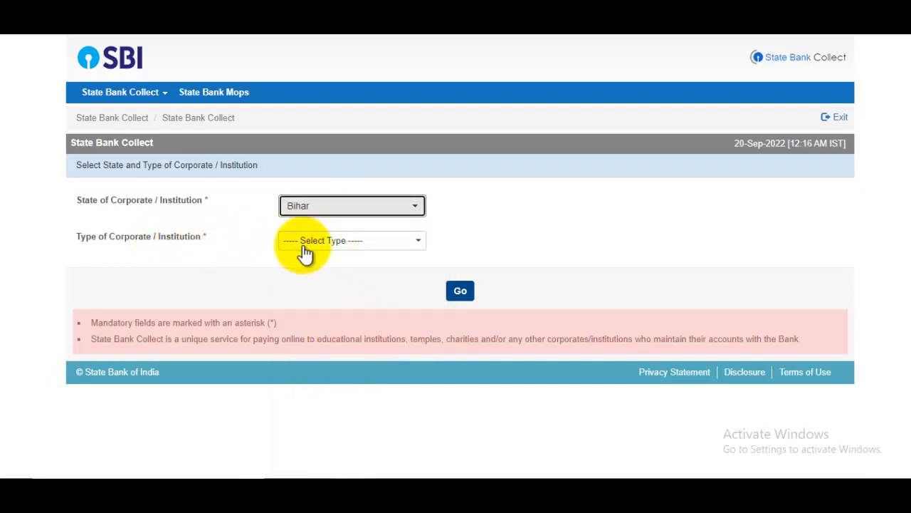
pyautogui.click(344, 251)
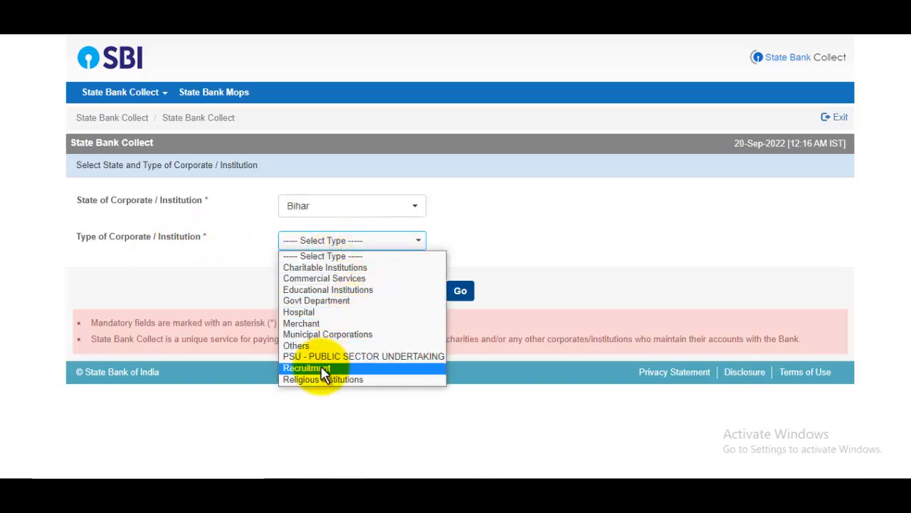
pyautogui.click(323, 371)
pyautogui.click(456, 290)
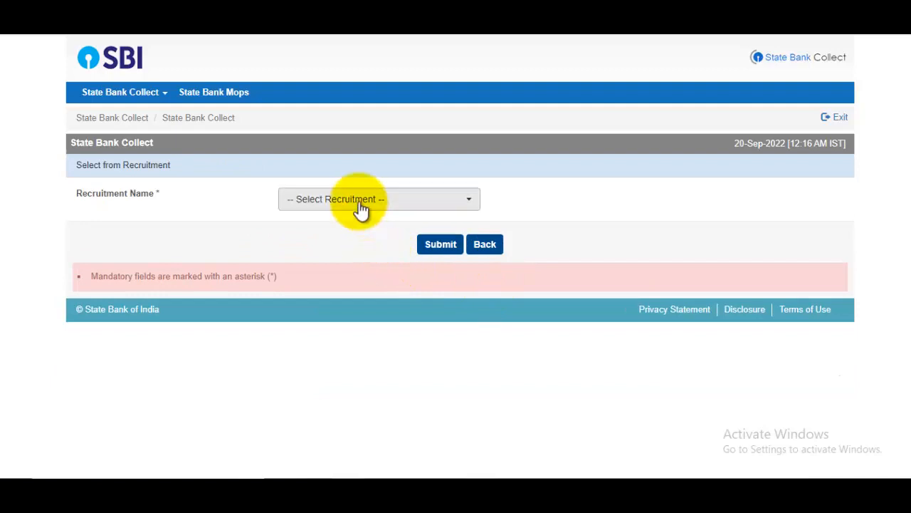
# Select CONVENOR CENTRALIZED SELECTION as the recruitment name and submit it.
pyautogui.click(356, 203)
pyautogui.click(357, 274)
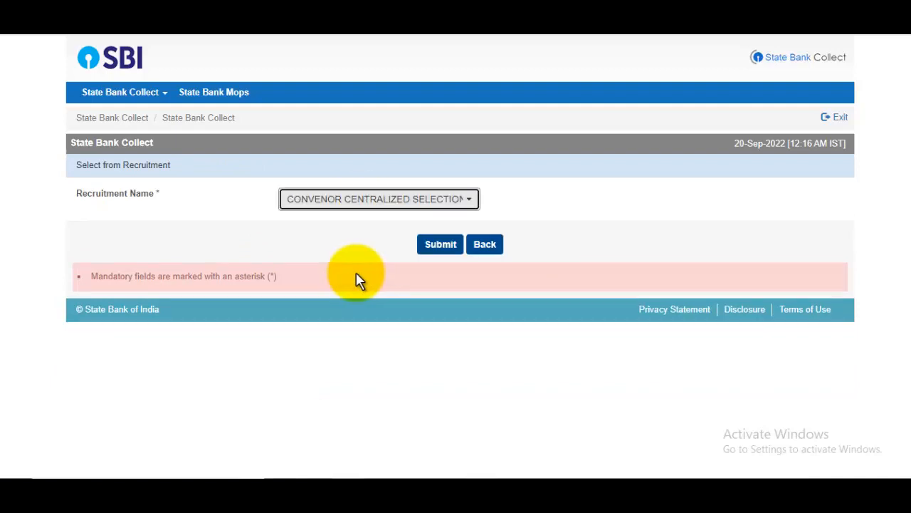
pyautogui.click(432, 251)
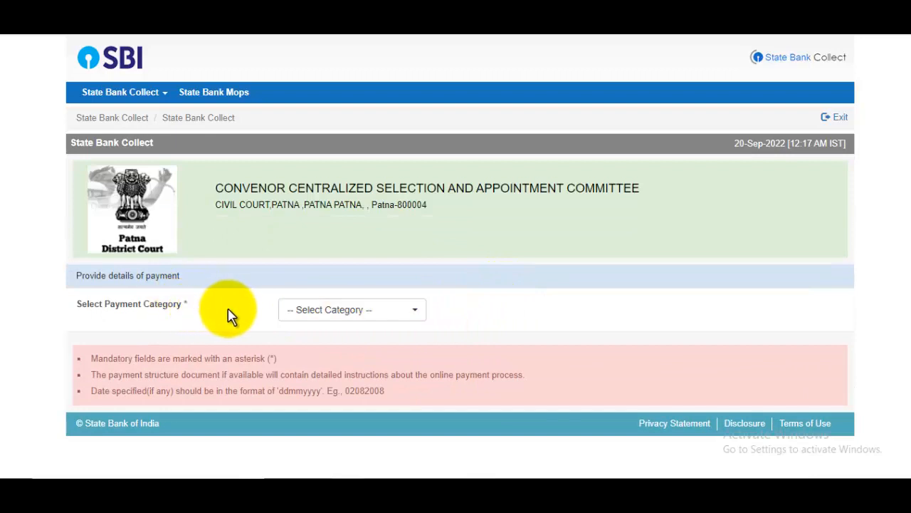
# Set the payment category to EXAMINATION FEE.
pyautogui.click(346, 309)
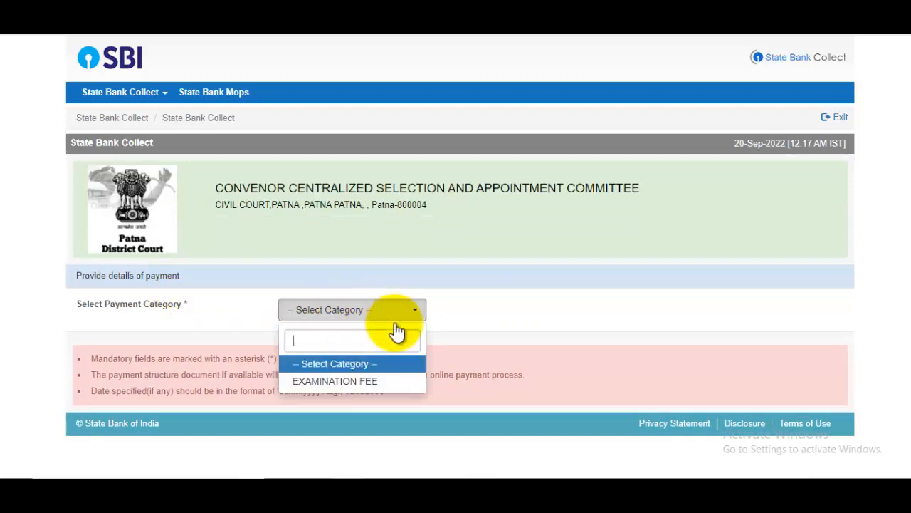
pyautogui.click(340, 381)
pyautogui.scroll(-2, 470, 321)
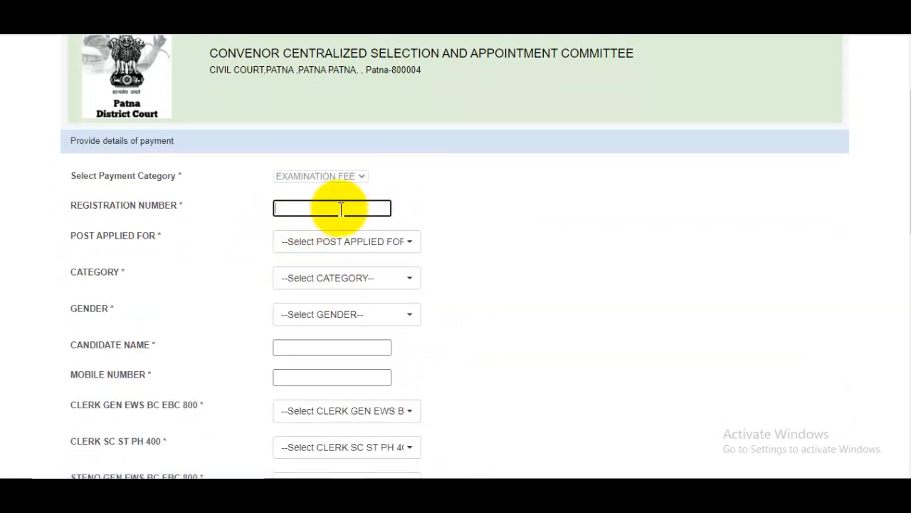
# Set post applied for to CLERK, category to SC and gender to MALE.
pyautogui.click(359, 246)
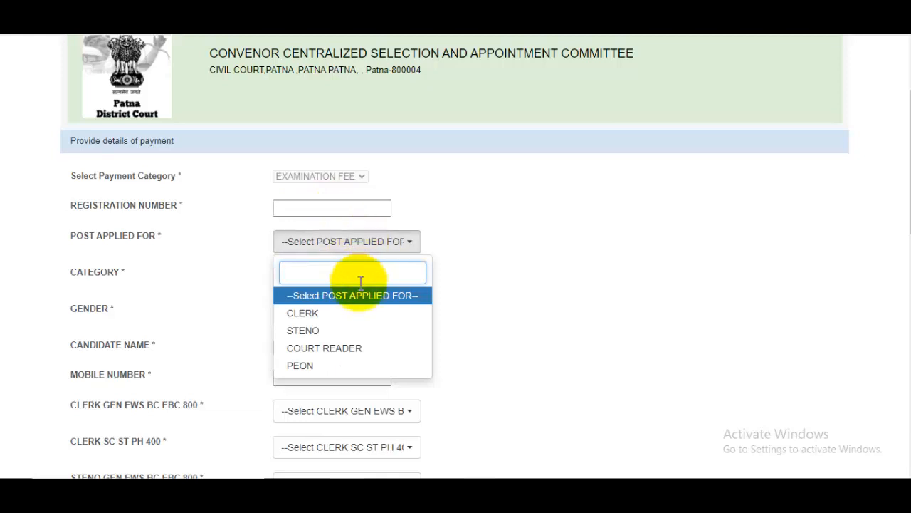
pyautogui.click(303, 314)
pyautogui.click(338, 282)
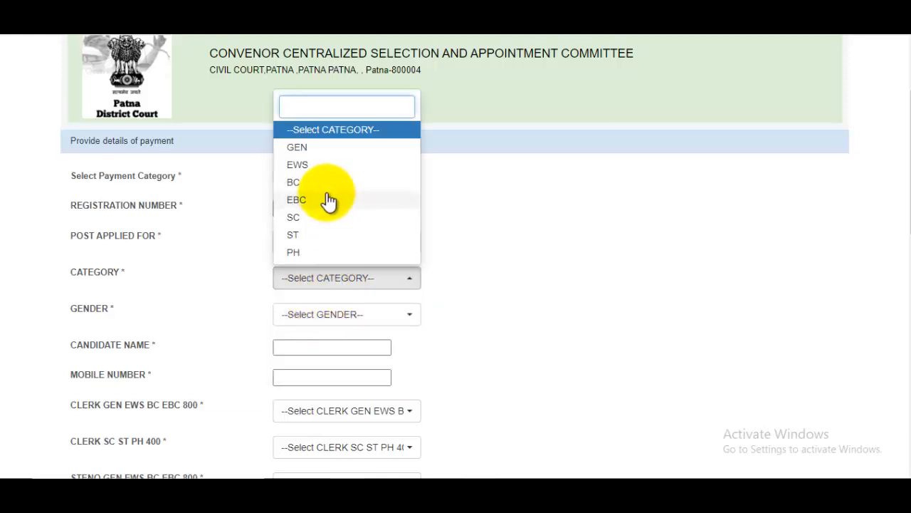
pyautogui.click(306, 218)
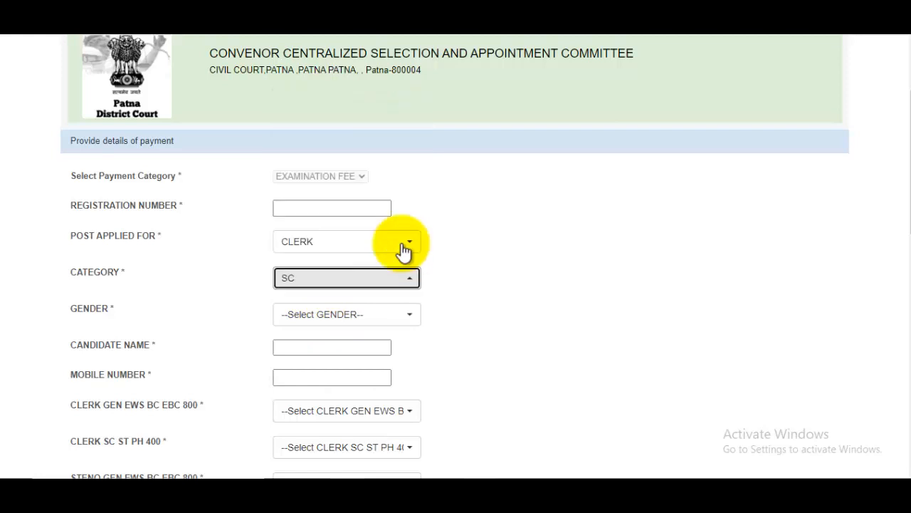
pyautogui.click(356, 324)
pyautogui.click(320, 386)
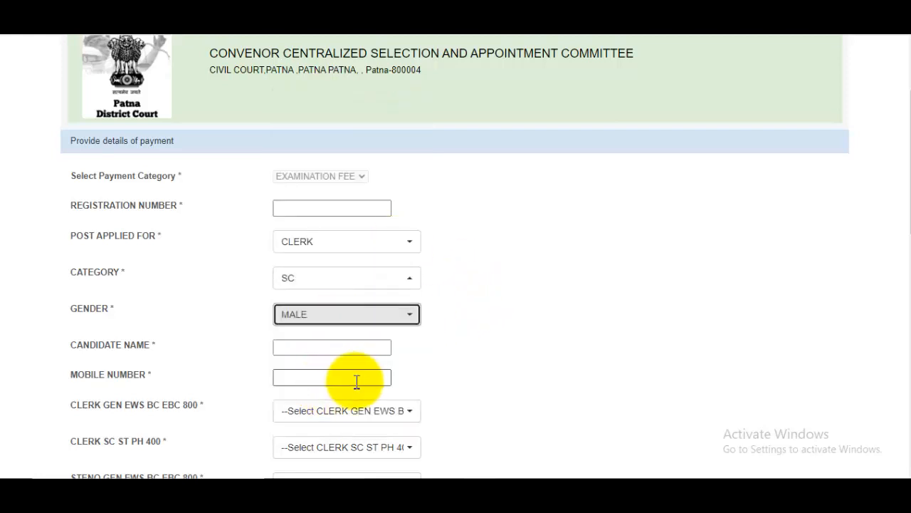
# Enter the candidate's name and move to the mobile number field.
pyautogui.click(323, 348)
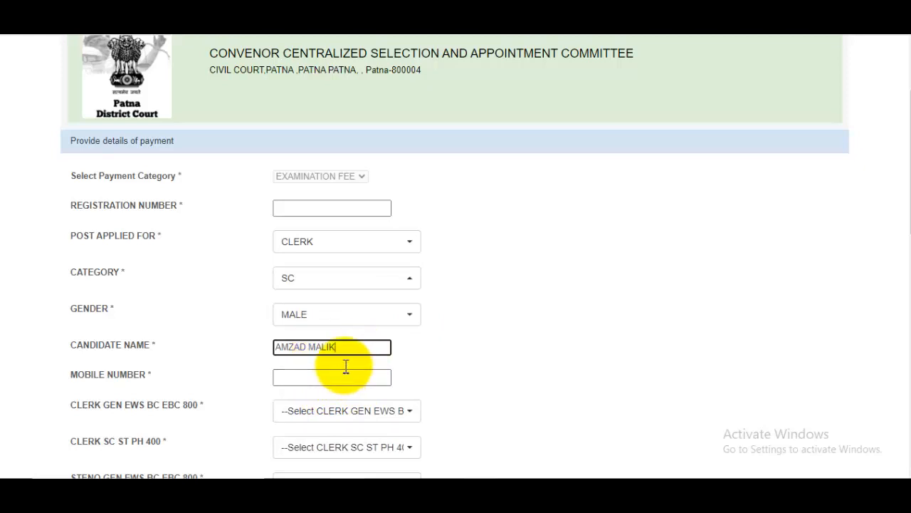
pyautogui.scroll(-1, 346, 367)
pyautogui.click(314, 310)
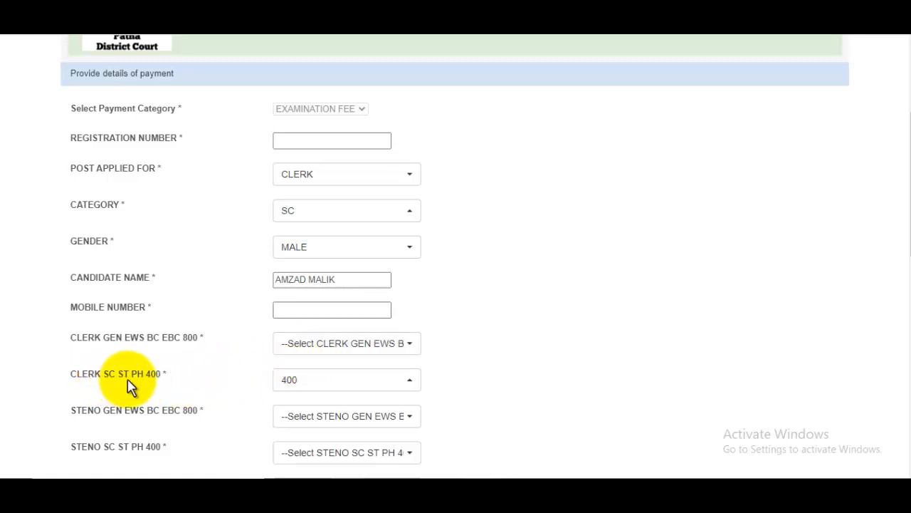
# Keep the CLERK SC ST PH fee at 400 and set CLERK GEN EWS BC EBC to 0.
pyautogui.click(307, 385)
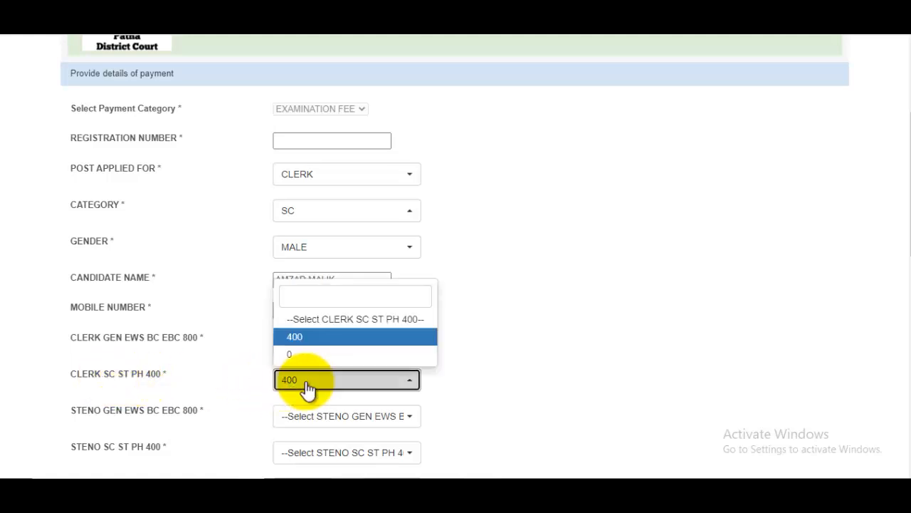
pyautogui.click(299, 339)
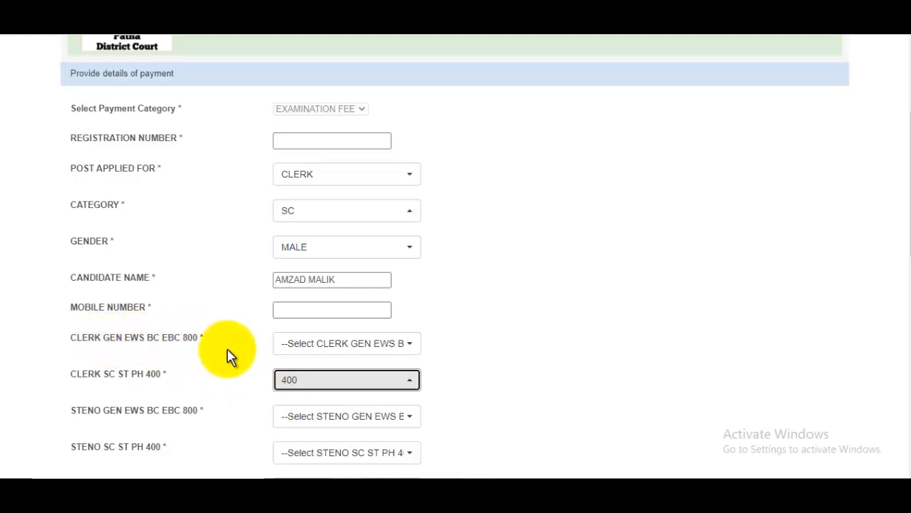
pyautogui.click(306, 347)
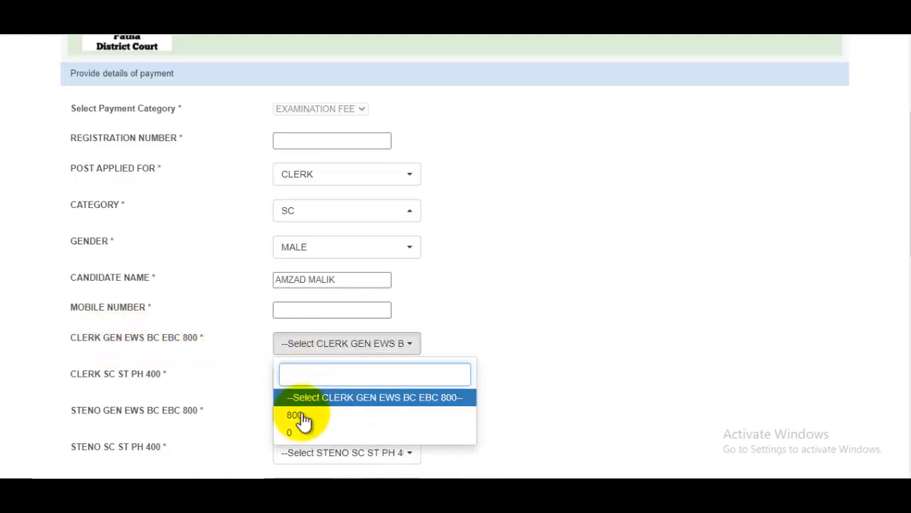
pyautogui.click(451, 342)
pyautogui.click(342, 352)
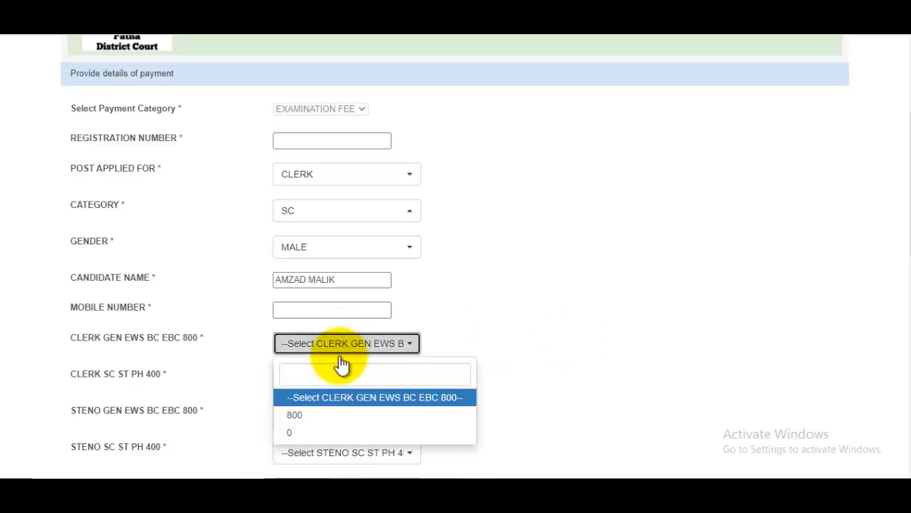
pyautogui.click(308, 432)
pyautogui.scroll(-2, 357, 385)
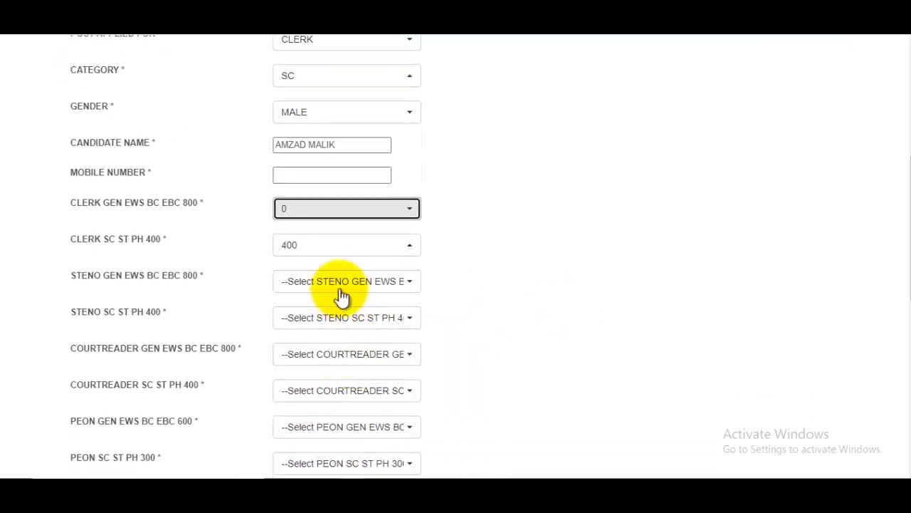
# Set the STENO and COURTREADER fees (GEN EWS 800, SC ST PH 400) to 0.
pyautogui.click(342, 296)
pyautogui.click(302, 371)
pyautogui.click(322, 320)
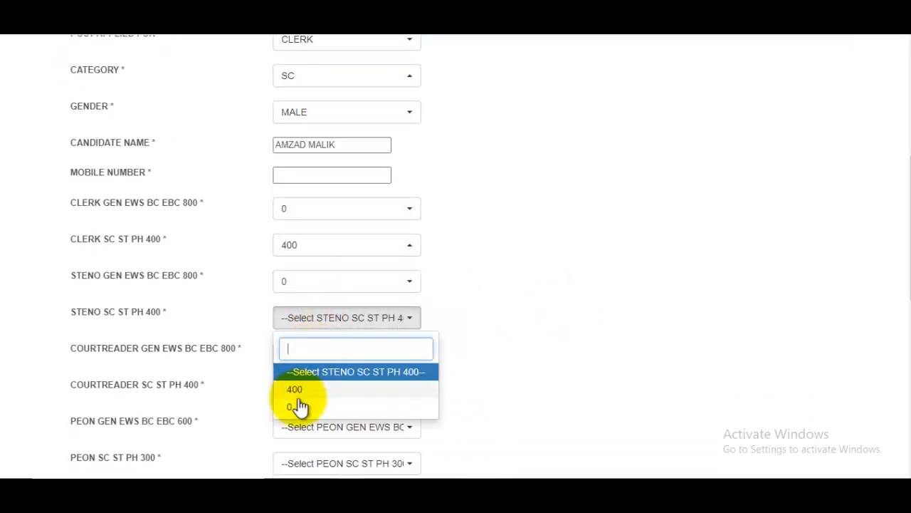
pyautogui.click(299, 406)
pyautogui.click(314, 356)
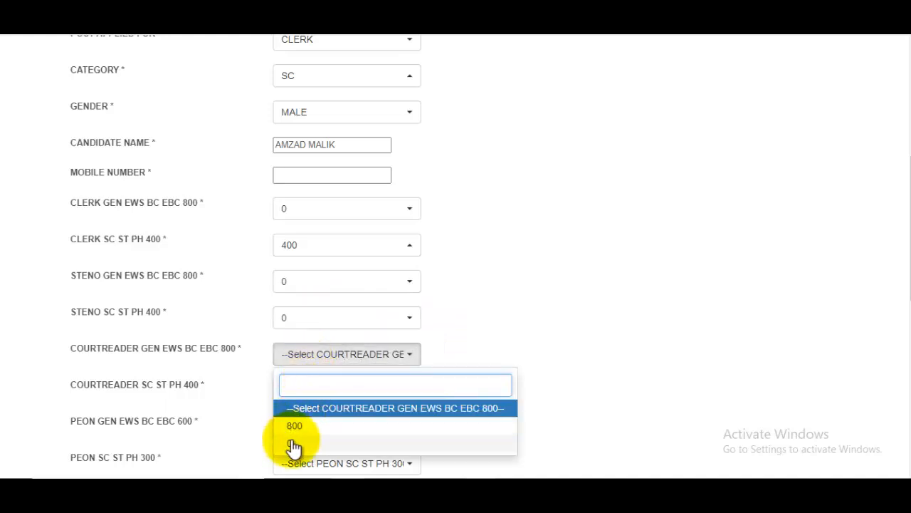
pyautogui.click(294, 444)
pyautogui.click(320, 388)
pyautogui.click(312, 365)
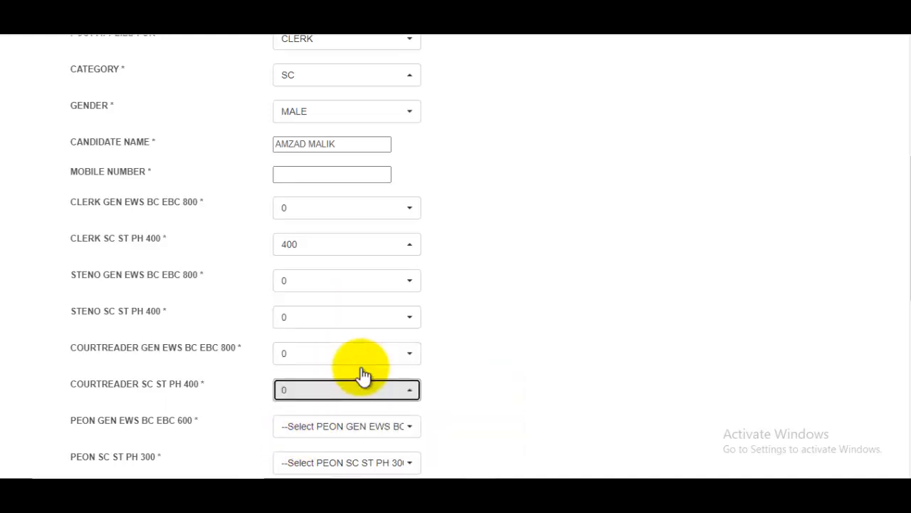
# Set both PEON fees (GEN EWS BC EBC 600 and SC ST PH 300) to 0.
pyautogui.scroll(-1, 349, 367)
pyautogui.click(336, 359)
pyautogui.click(300, 449)
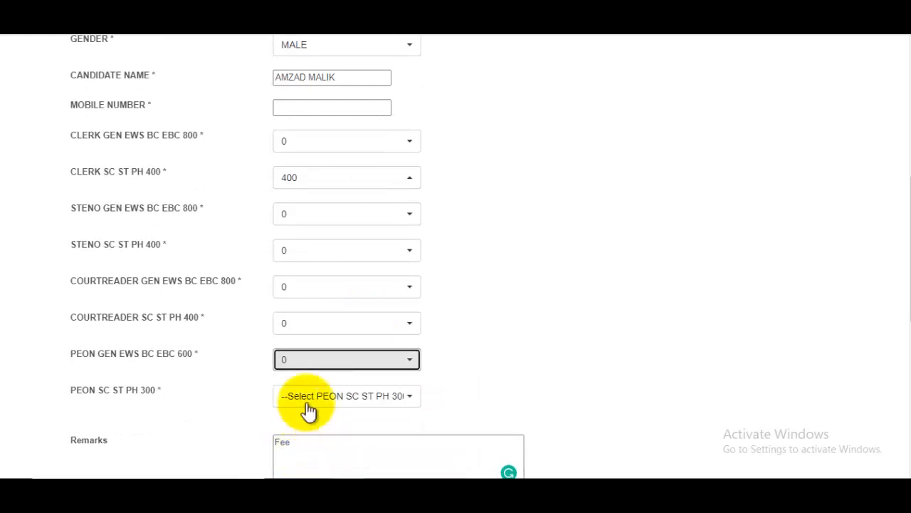
pyautogui.click(308, 410)
pyautogui.click(299, 372)
pyautogui.scroll(-3, 172, 311)
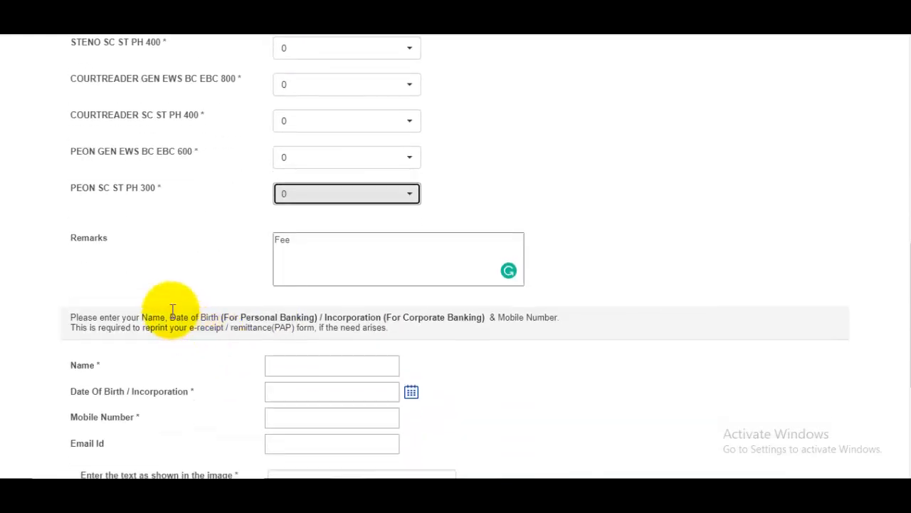
# Add the Remarks text after Fee, enter the remitter's name and date of birth.
pyautogui.click(285, 265)
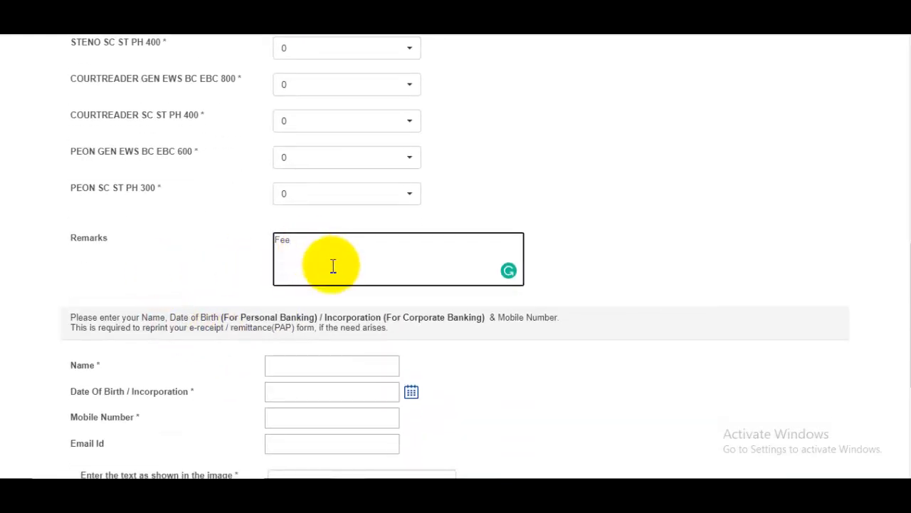
pyautogui.scroll(-1, 334, 266)
pyautogui.scroll(-1, 332, 267)
pyautogui.click(291, 232)
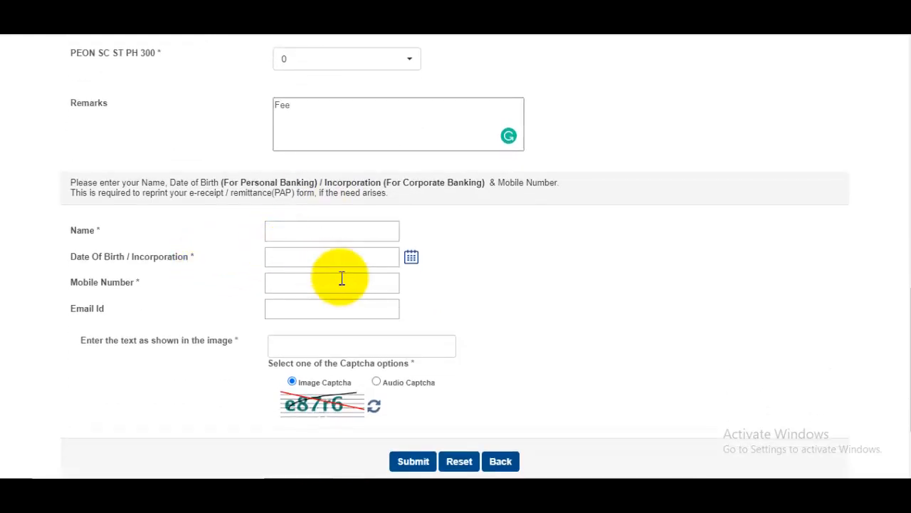
pyautogui.click(411, 258)
pyautogui.click(534, 277)
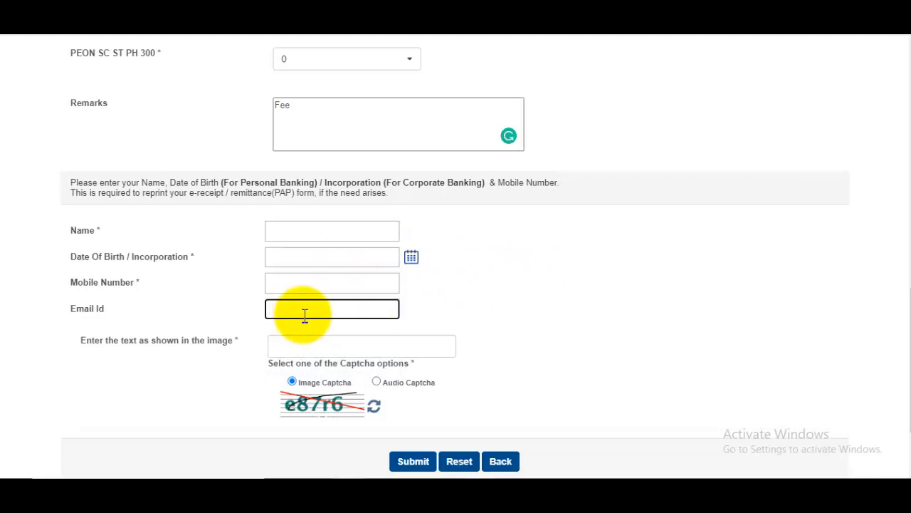
# Enter the captcha text and submit the fee form for review.
pyautogui.click(316, 346)
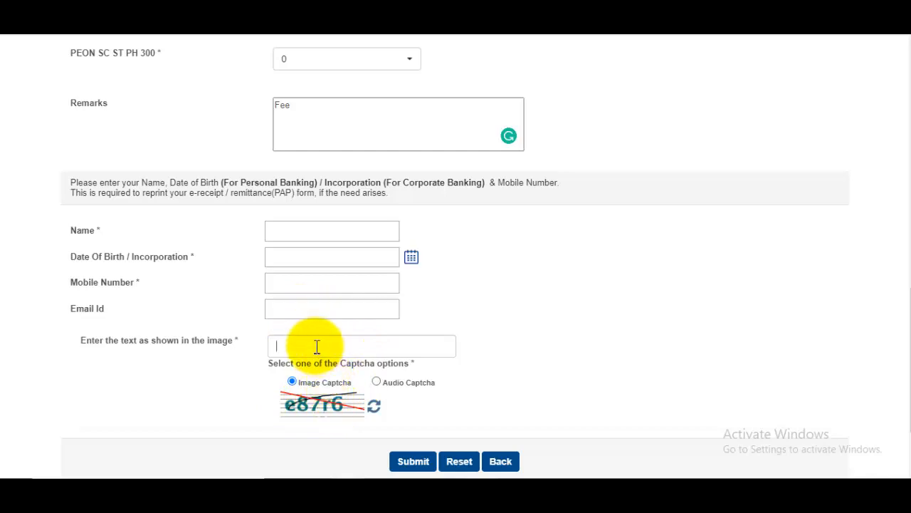
pyautogui.scroll(10, 475, 346)
pyautogui.scroll(-7, 476, 292)
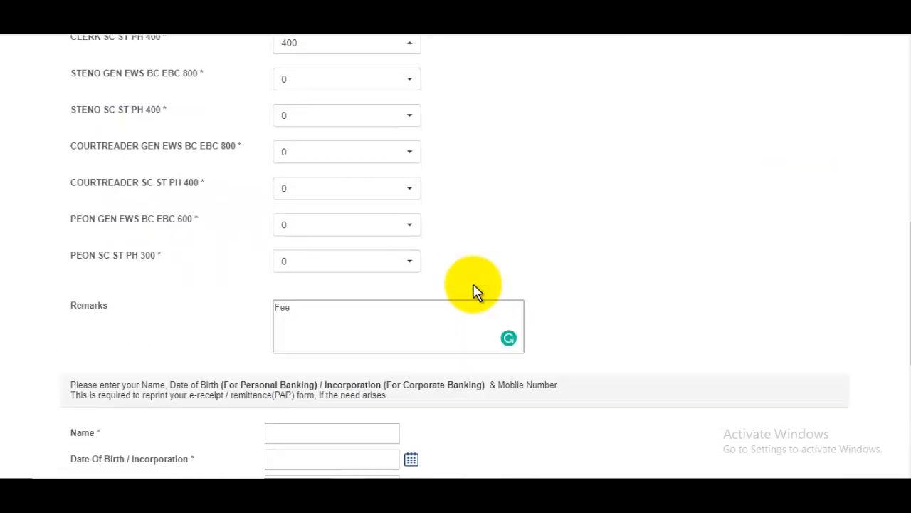
pyautogui.scroll(-4, 476, 292)
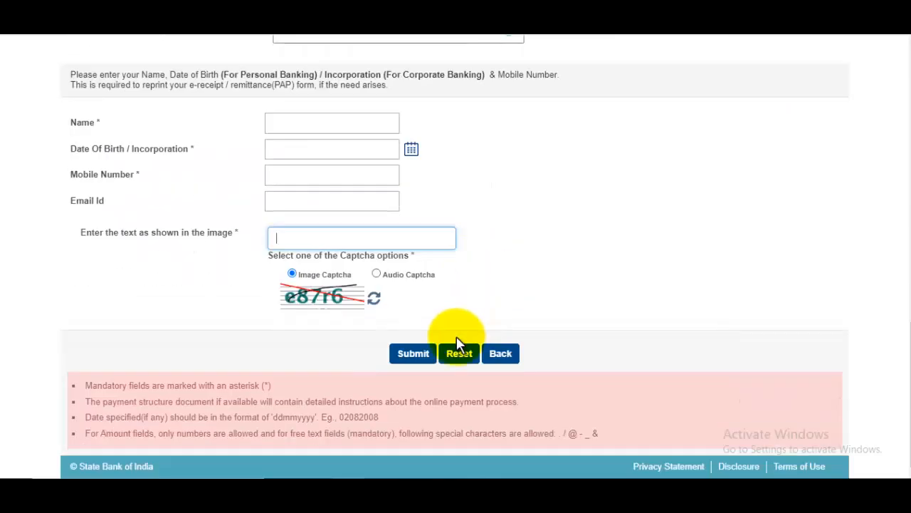
pyautogui.click(414, 354)
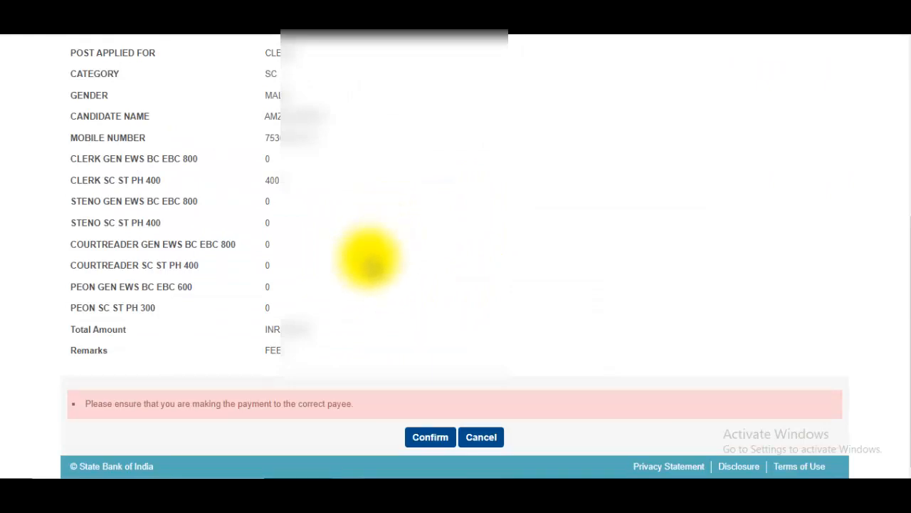
# Confirm the listed payment details for the 400 fee.
pyautogui.click(431, 436)
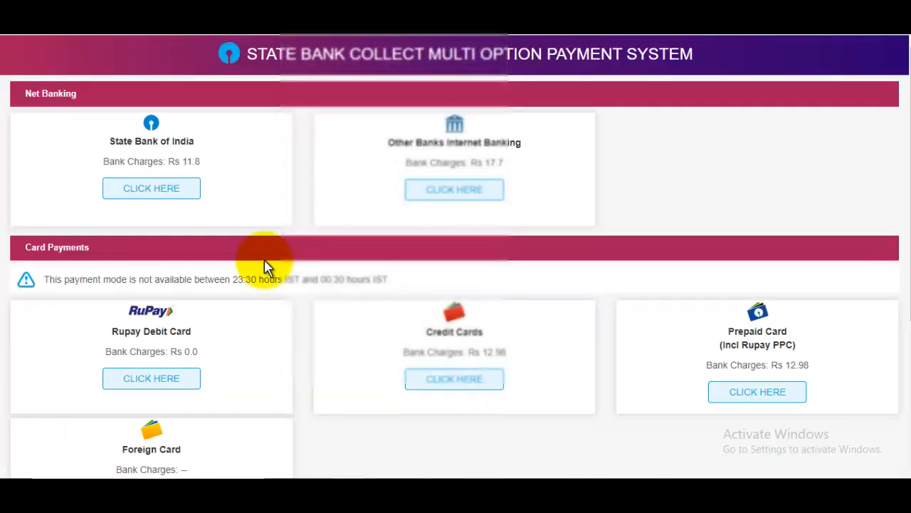
pyautogui.scroll(-2, 390, 282)
pyautogui.scroll(-2, 377, 282)
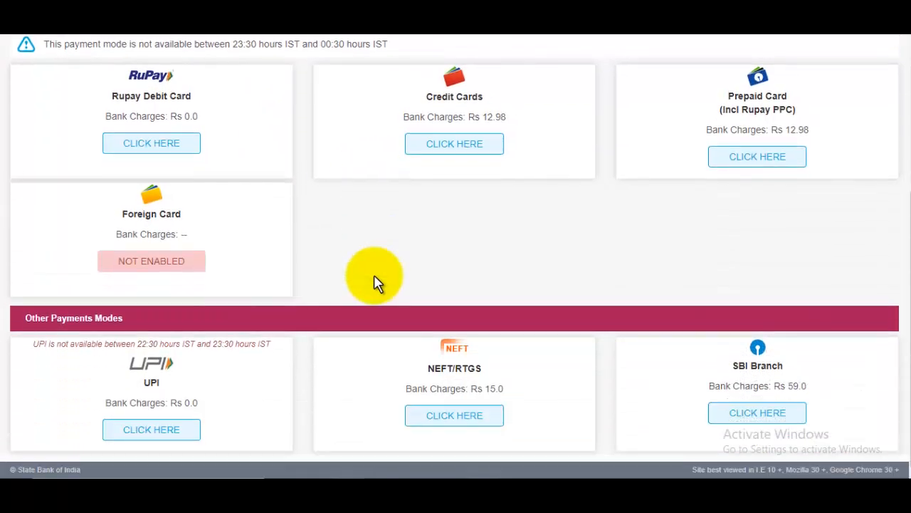
pyautogui.scroll(1, 378, 283)
pyautogui.scroll(4, 378, 283)
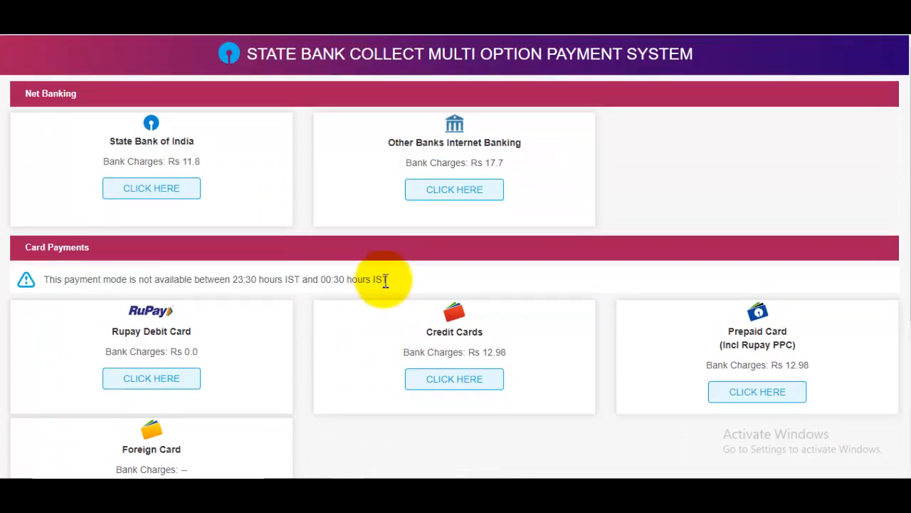
# Choose UPI under Other Payment Modes and switch to the QR code option.
pyautogui.scroll(-5, 384, 282)
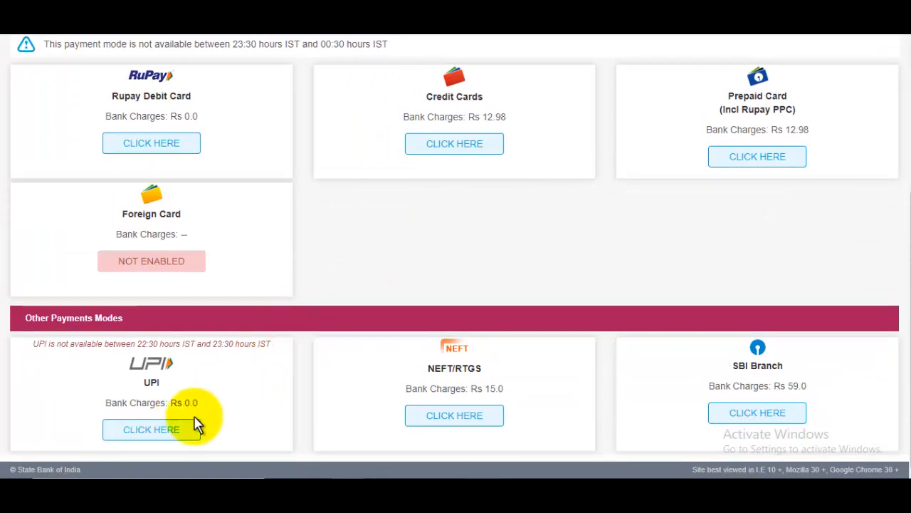
pyautogui.click(160, 430)
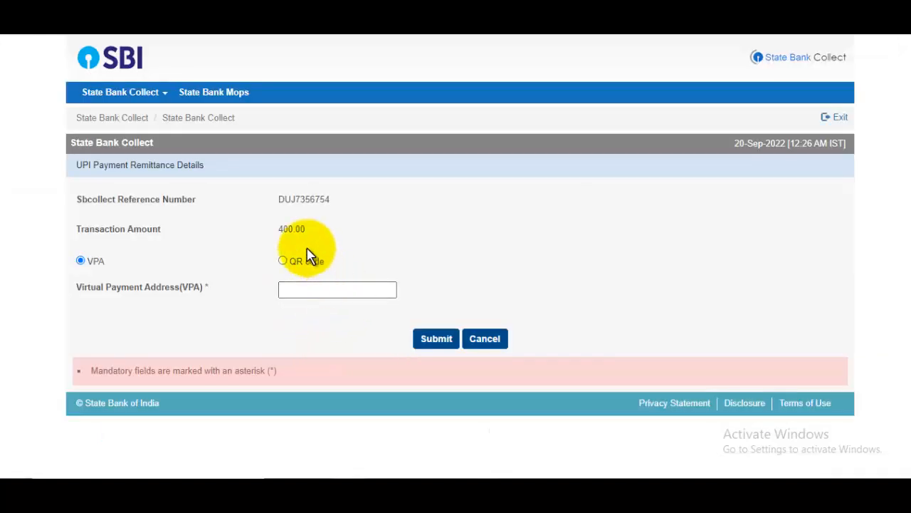
pyautogui.click(284, 261)
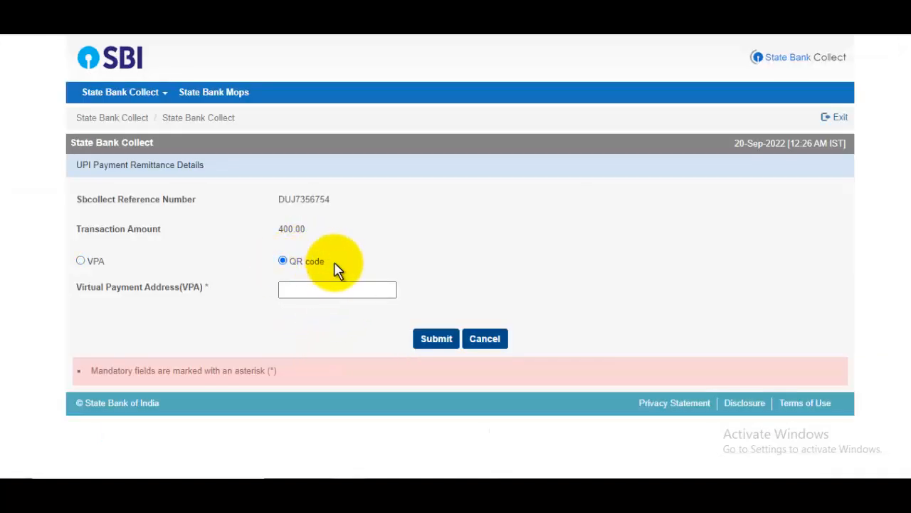